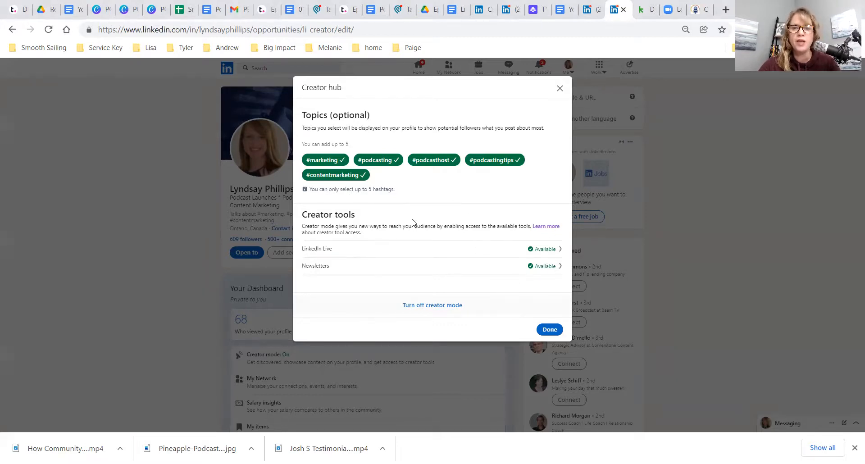
# Close the Creator hub and start a new article from the home feed, published as the personal profile
pyautogui.click(549, 332)
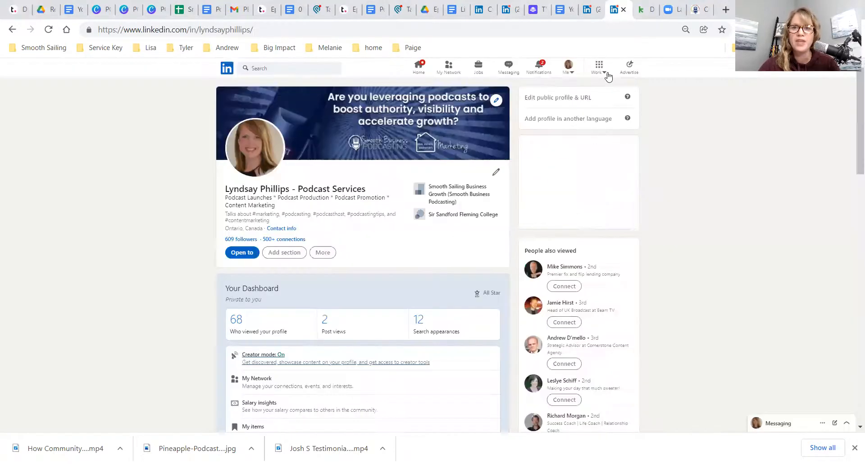
pyautogui.click(419, 75)
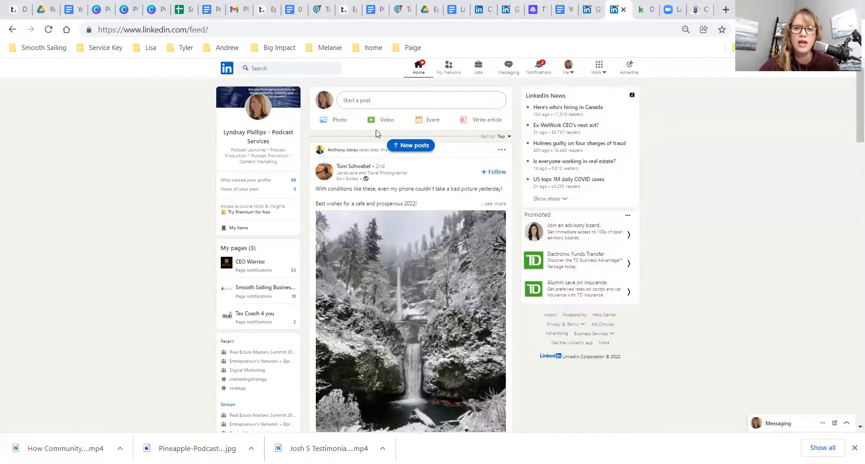
pyautogui.click(485, 121)
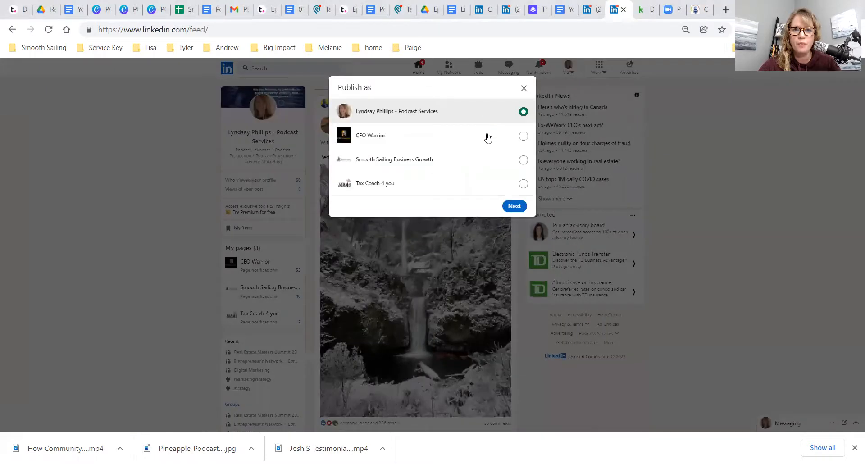
pyautogui.click(514, 205)
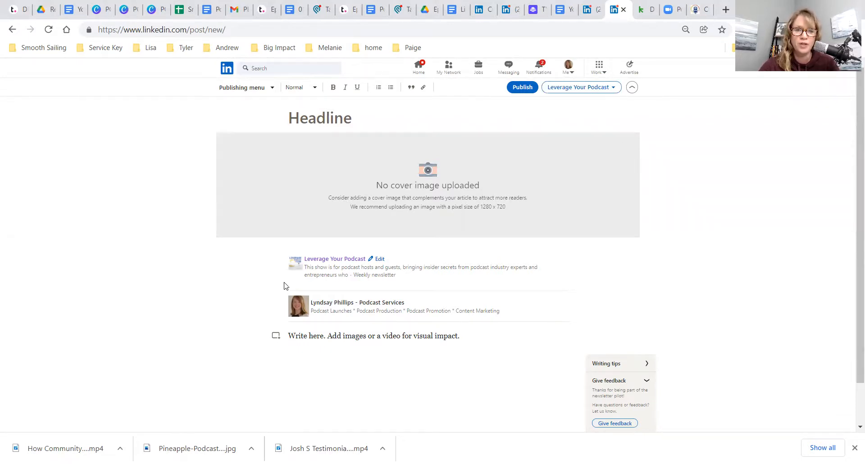
# Review the Leverage Your Podcast newsletter's title, publishing frequency options, description and logo, and close its details
pyautogui.click(380, 259)
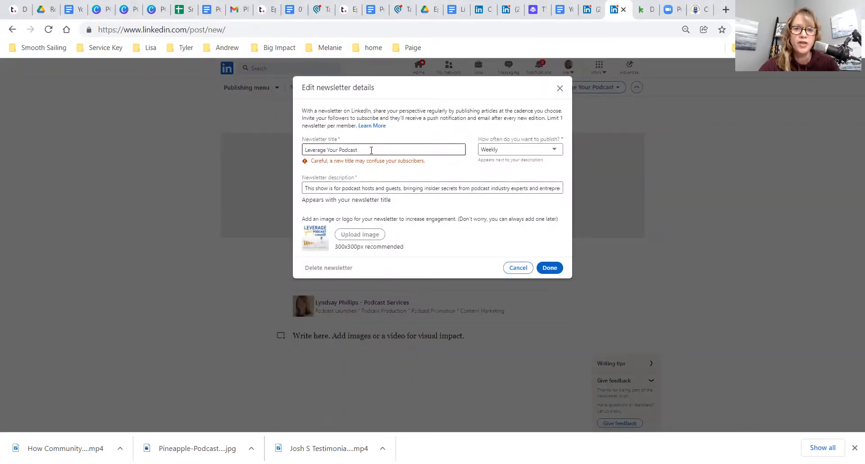
pyautogui.click(506, 153)
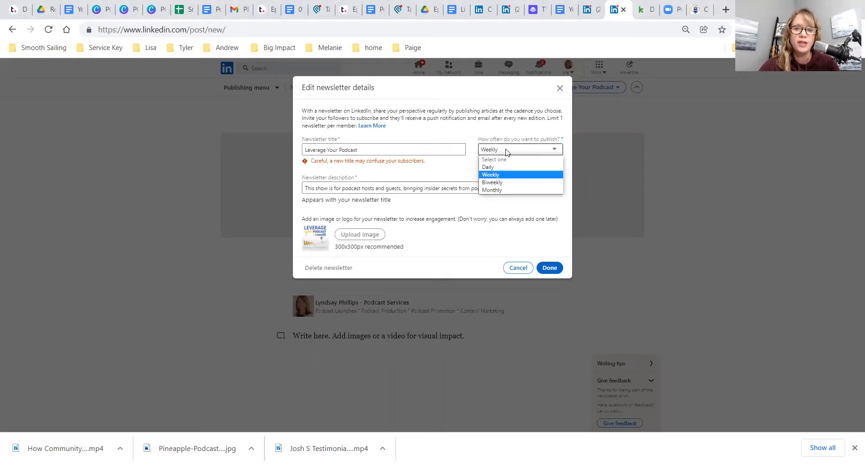
pyautogui.click(503, 131)
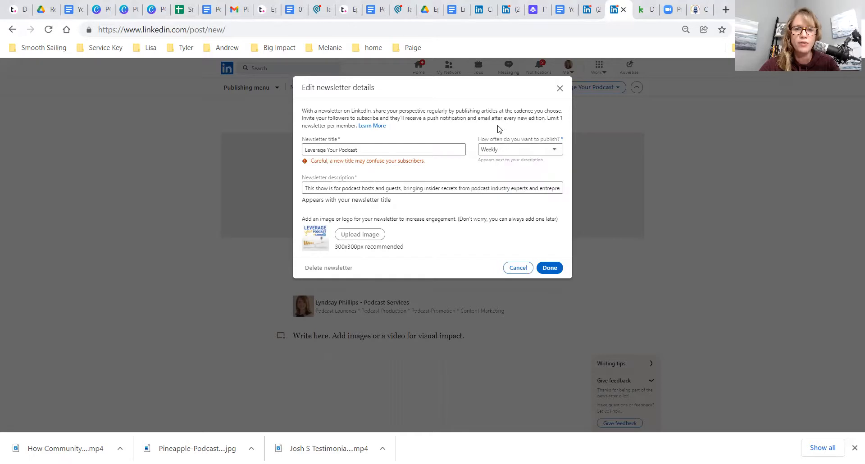
pyautogui.click(322, 189)
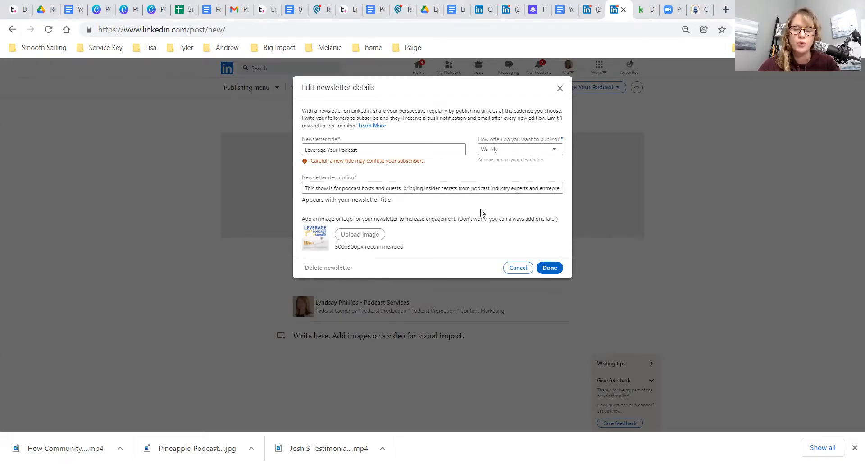
pyautogui.click(550, 269)
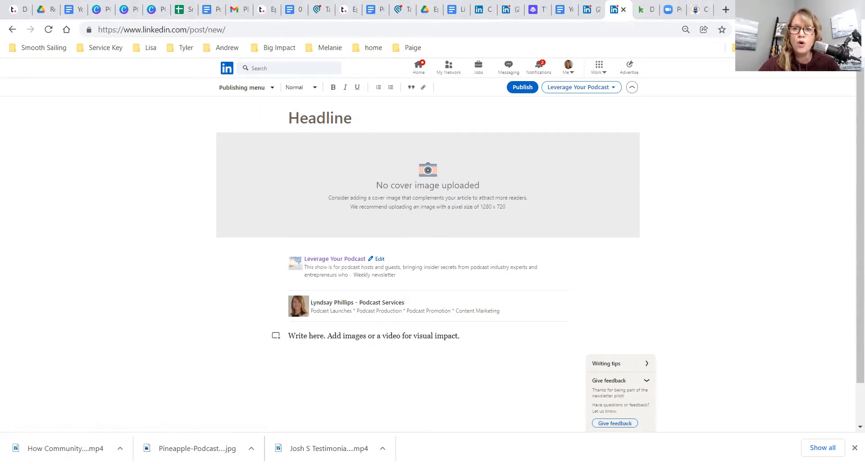
# Look over the published "How Community Can Grow A Podcast" blog post and upload its episode graphic as the article's cover image
pyautogui.click(698, 6)
pyautogui.scroll(18, 487, 253)
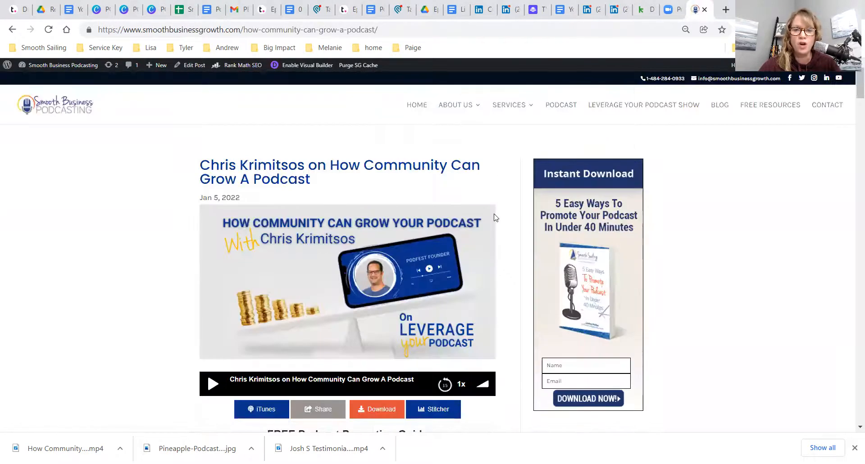
pyautogui.scroll(-10, 495, 223)
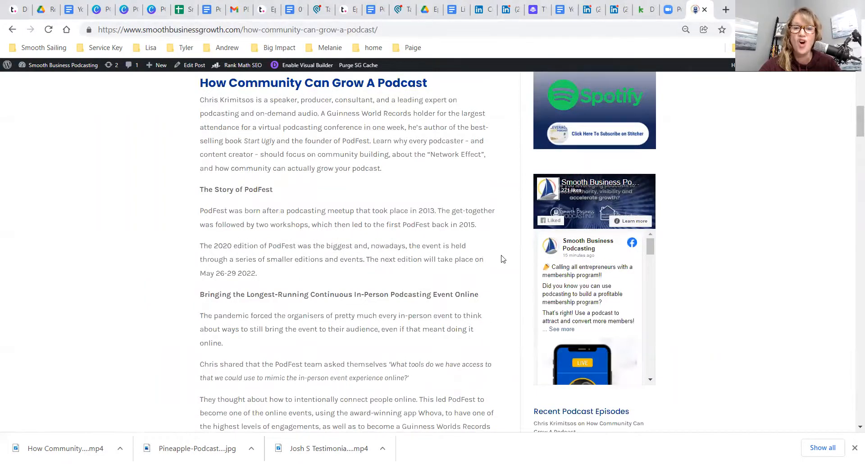
pyautogui.click(616, 15)
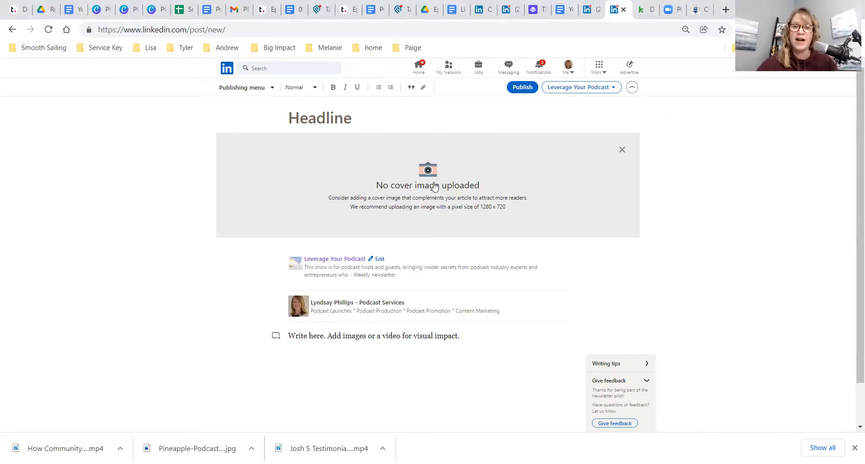
pyautogui.click(358, 193)
pyautogui.click(319, 180)
pyautogui.click(513, 310)
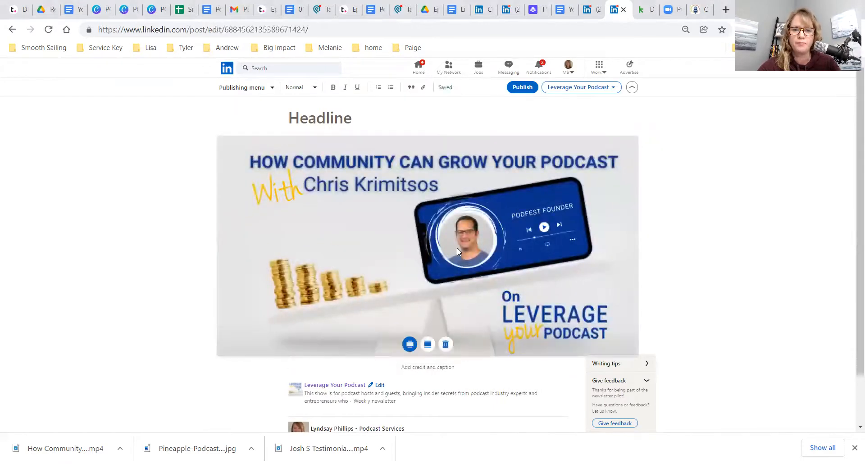
pyautogui.scroll(-1, 457, 247)
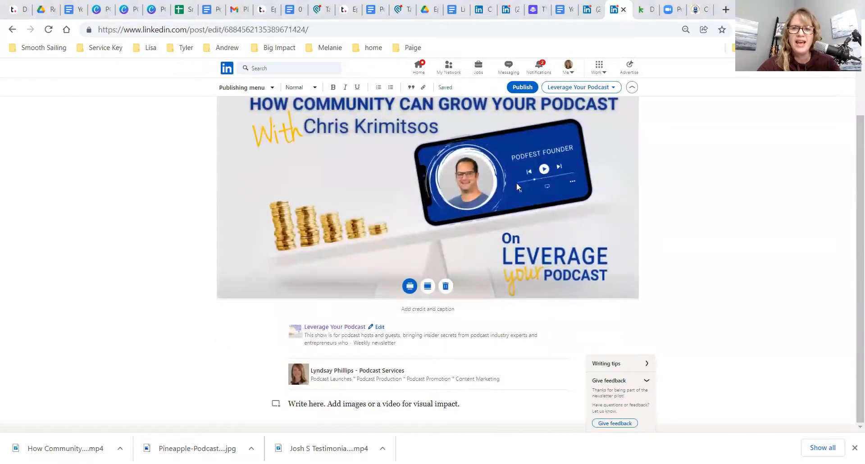
# Copy the blog post from its "How Community Can Grow A Podcast" heading through the social links into the other article draft's body
pyautogui.click(696, 9)
pyautogui.moveTo(201, 83); pyautogui.dragTo(347, 211)
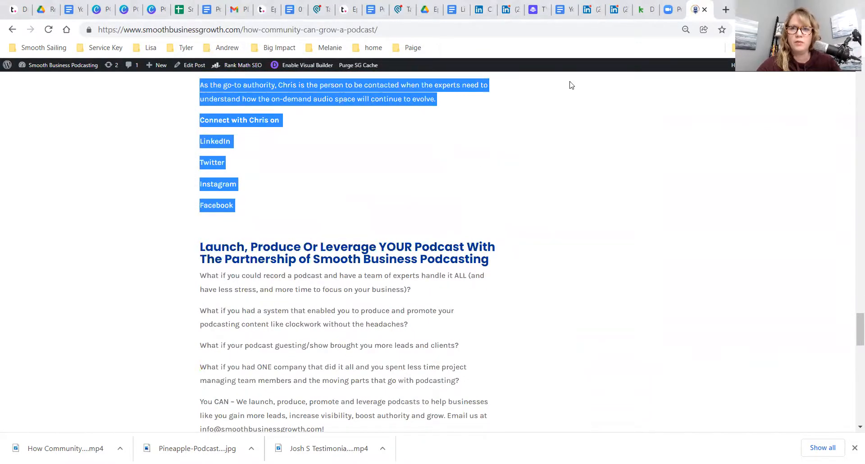
pyautogui.click(591, 10)
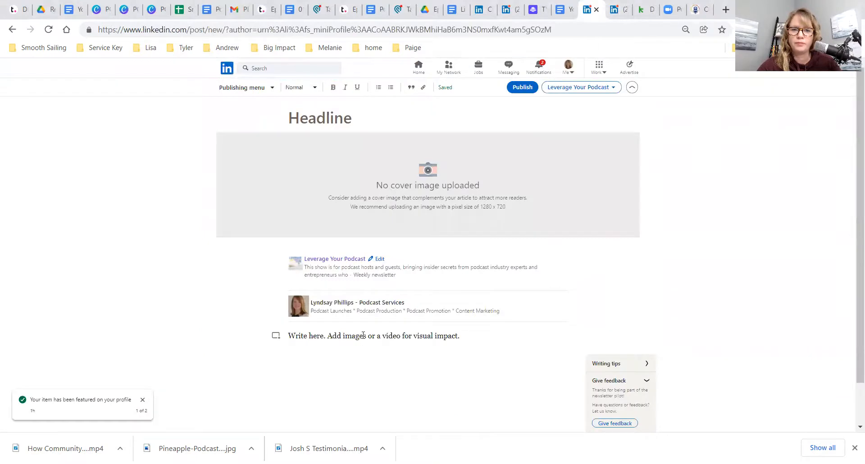
pyautogui.click(340, 336)
pyautogui.hotkey('ctrl', 'v')
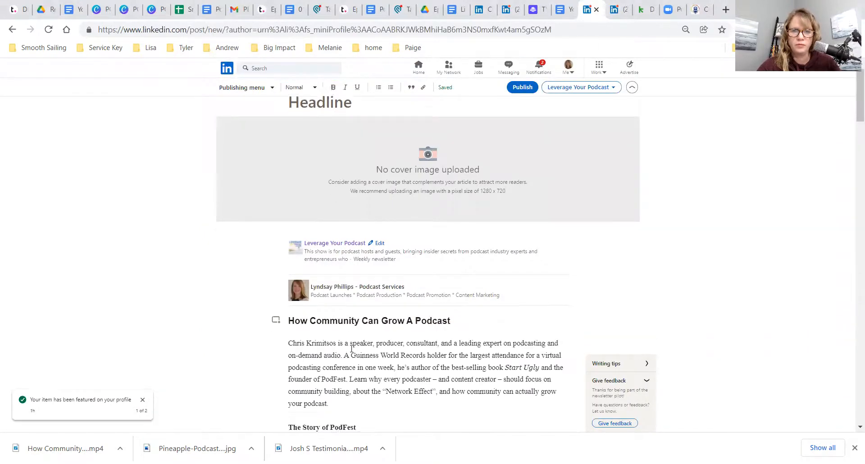
# Remove the blank lines left in the pasted text above the "Getting Help From 'The Pillars of Your Community'" heading
pyautogui.scroll(-14, 346, 345)
pyautogui.scroll(-14, 332, 332)
pyautogui.click(326, 313)
pyautogui.press('BackSpace')
pyautogui.scroll(-3, 335, 312)
pyautogui.click(326, 318)
pyautogui.press('BackSpace')
# Delete the empty lines between the Live Stream Selling paragraph and the "Resources mentioned:" heading
pyautogui.scroll(-14, 308, 359)
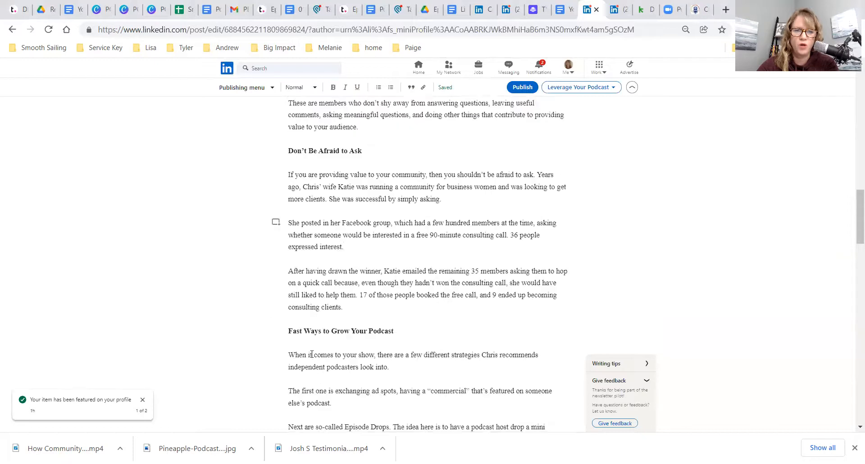
pyautogui.scroll(-4, 315, 345)
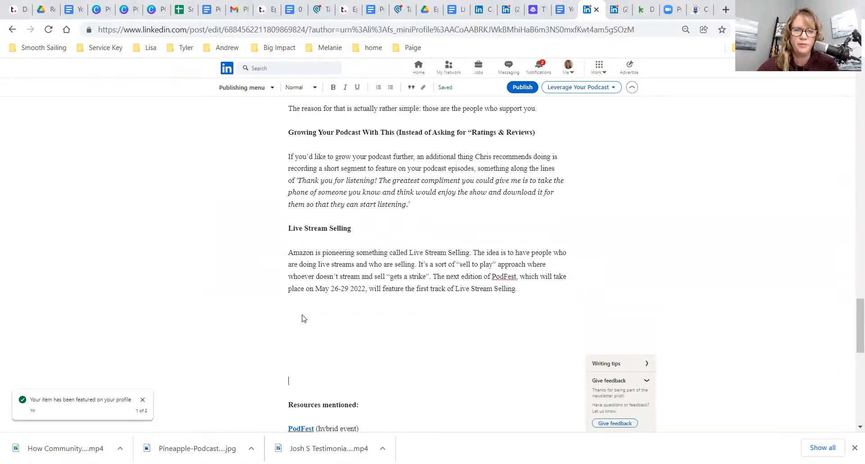
pyautogui.press('BackSpace')
pyautogui.press('BackSpace')
pyautogui.press('BackSpace')
pyautogui.press('BackSpace')
# Check the pasted article's ending and remove the leftover blank space ahead of the guest's biography
pyautogui.scroll(-10, 315, 315)
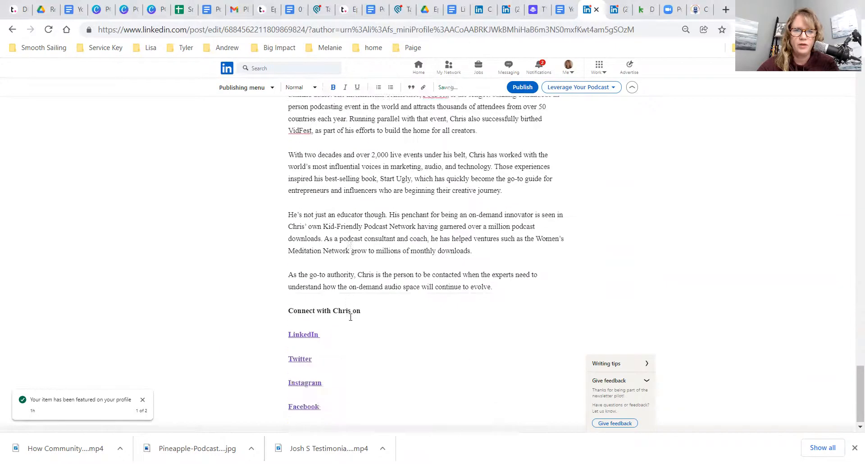
pyautogui.scroll(8, 292, 307)
pyautogui.click(290, 349)
pyautogui.press('BackSpace')
pyautogui.scroll(-5, 339, 348)
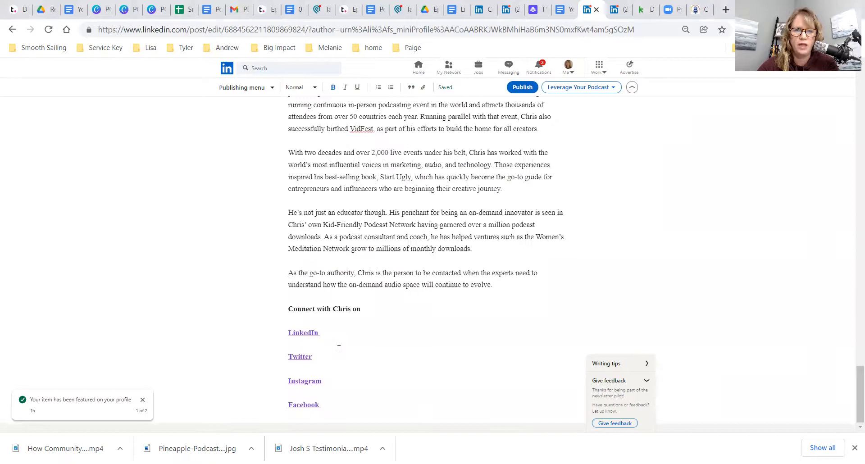
# Compare the draft with the original blog post to find where its embedded video and quote image are placed
pyautogui.scroll(15, 339, 348)
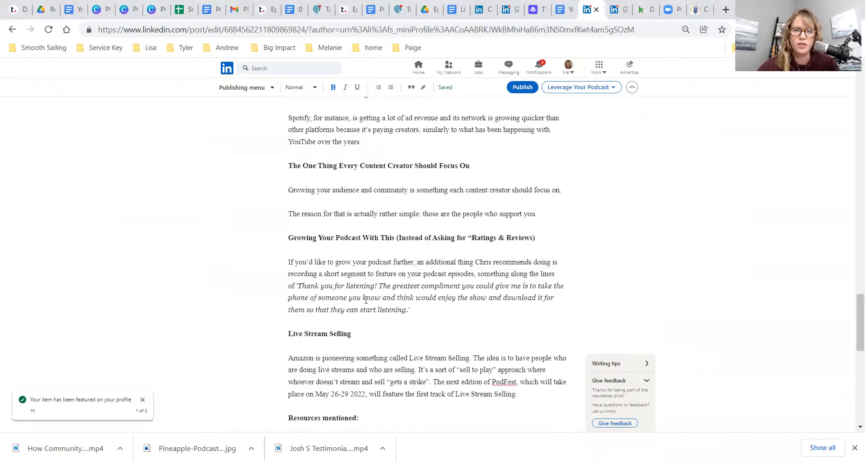
pyautogui.scroll(4, 369, 299)
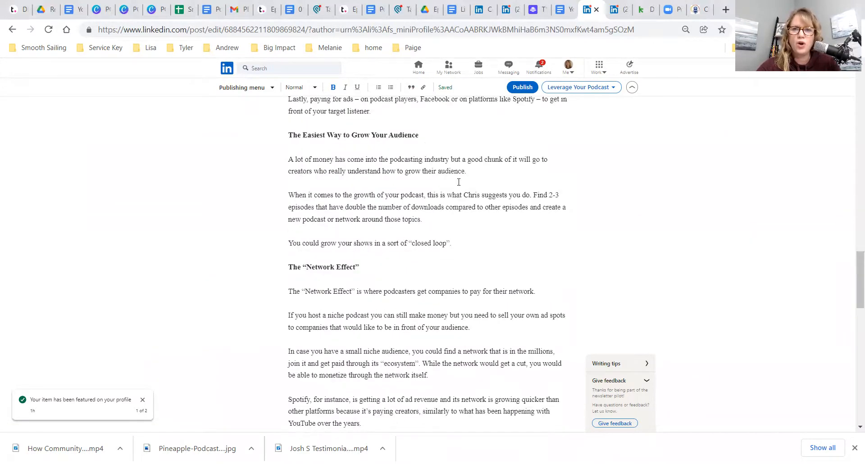
pyautogui.click(699, 6)
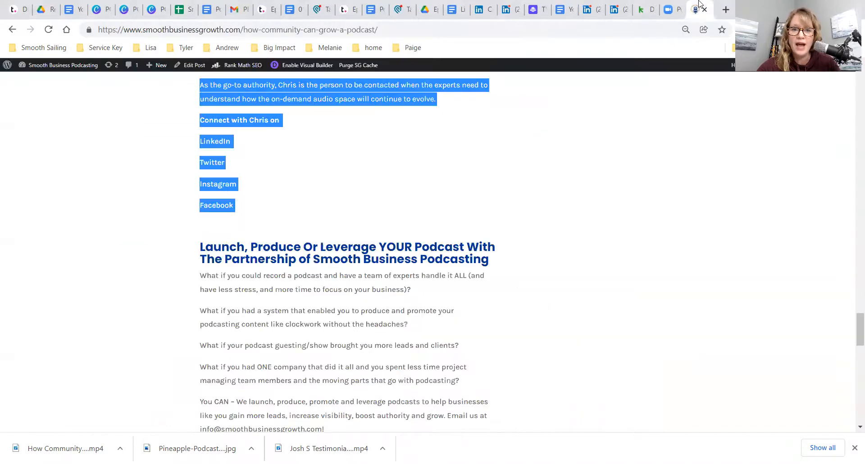
pyautogui.scroll(15, 318, 263)
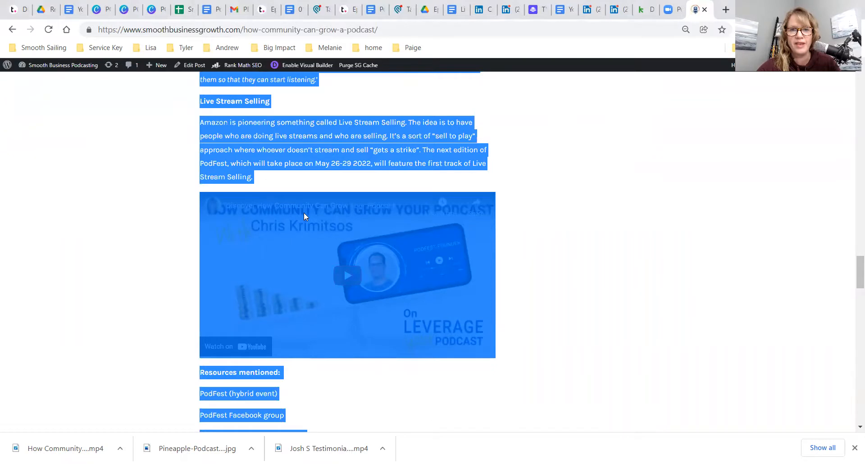
pyautogui.scroll(6, 367, 210)
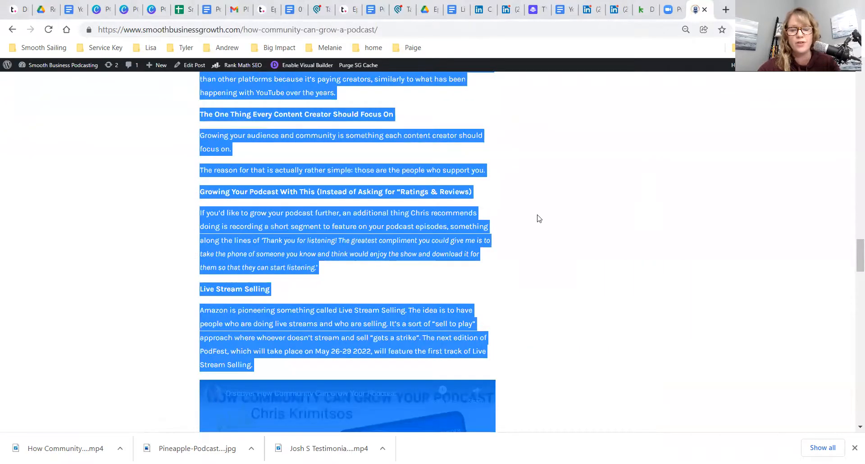
pyautogui.scroll(20, 444, 230)
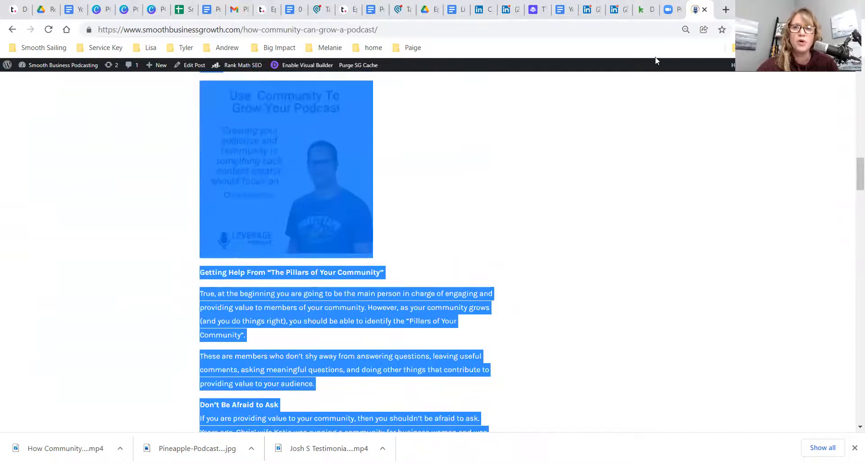
# Insert the guest's quote image from the computer on a new line above the "Getting Help From 'The Pillars of Your Community'" heading
pyautogui.click(588, 14)
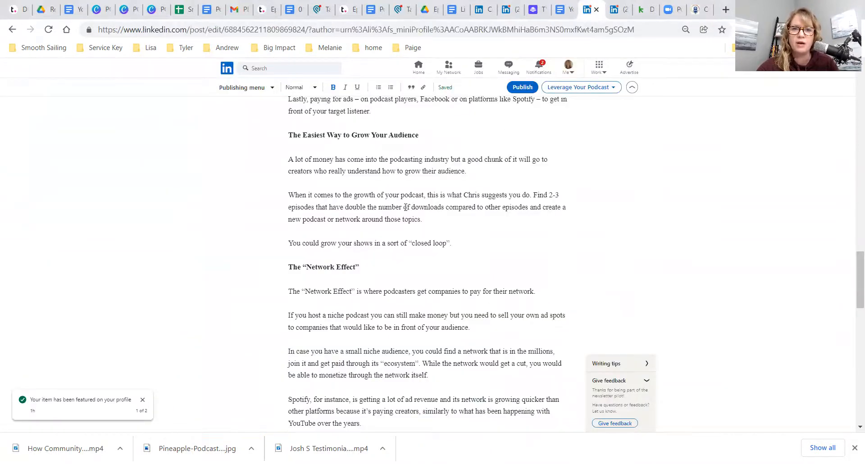
pyautogui.scroll(2, 405, 207)
pyautogui.scroll(8, 405, 207)
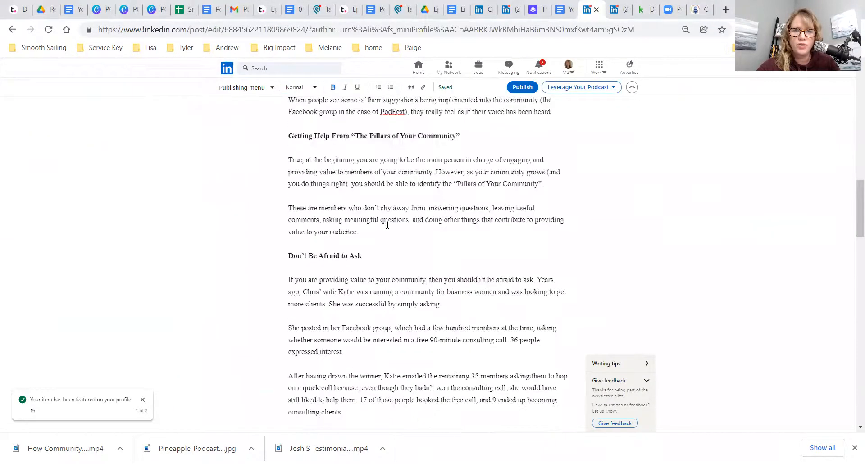
pyautogui.scroll(10, 387, 225)
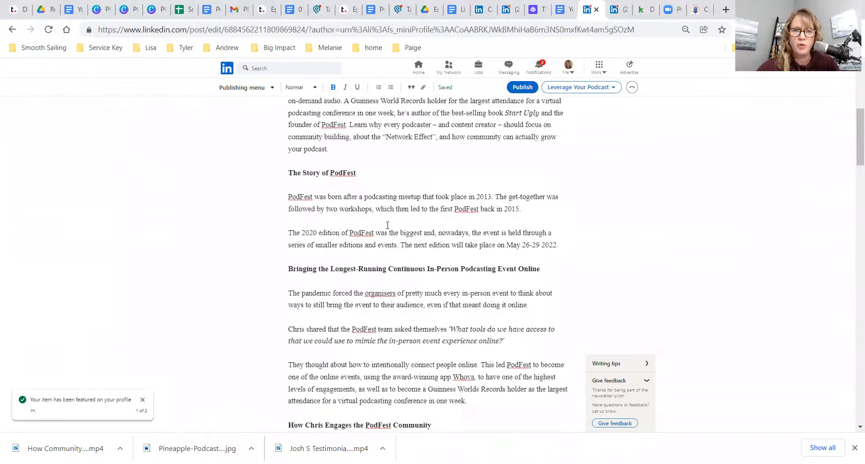
pyautogui.scroll(-6, 387, 226)
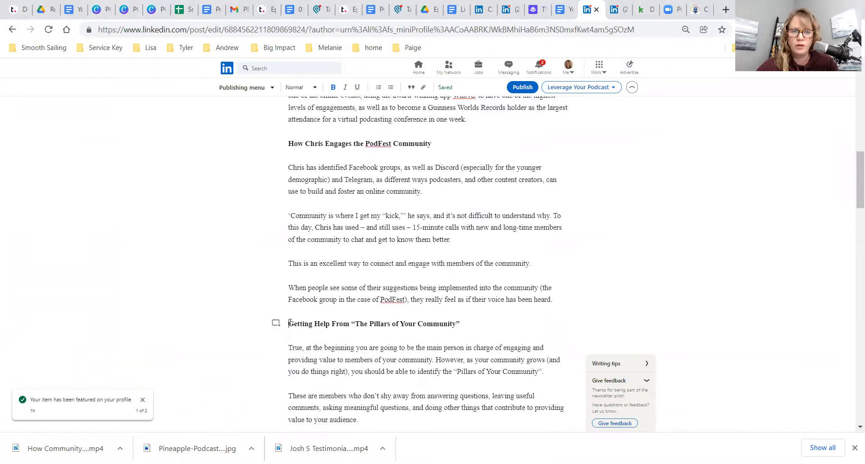
pyautogui.press('Return')
pyautogui.click(276, 324)
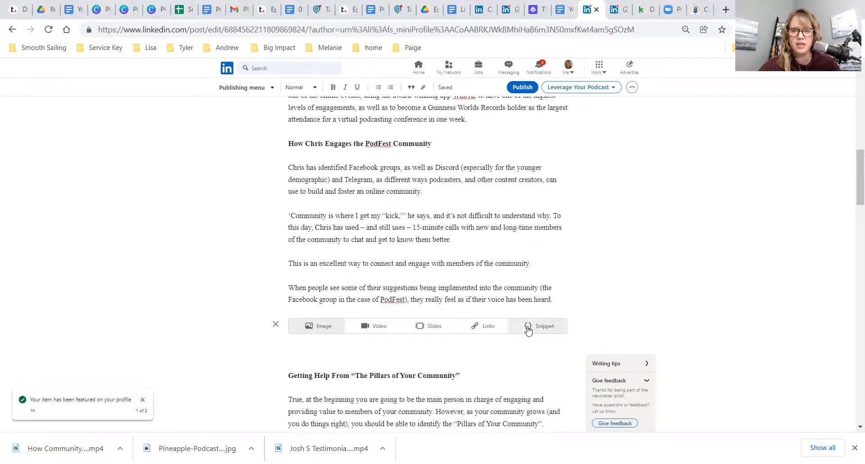
pyautogui.click(314, 329)
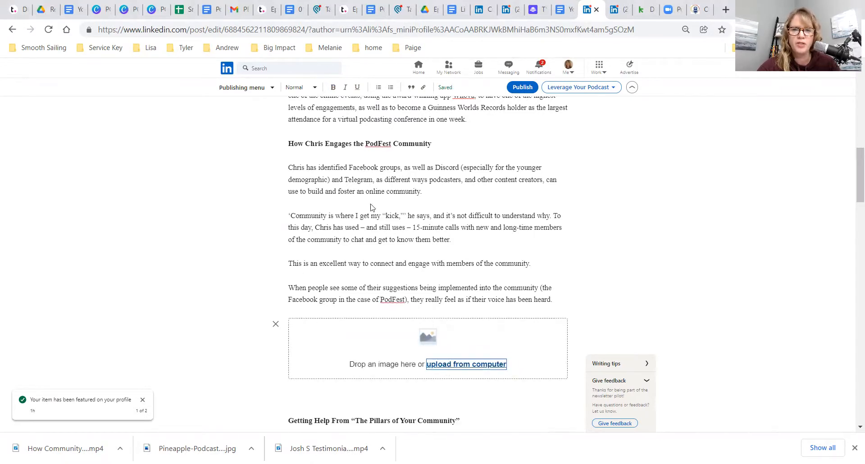
pyautogui.click(378, 171)
pyautogui.click(508, 310)
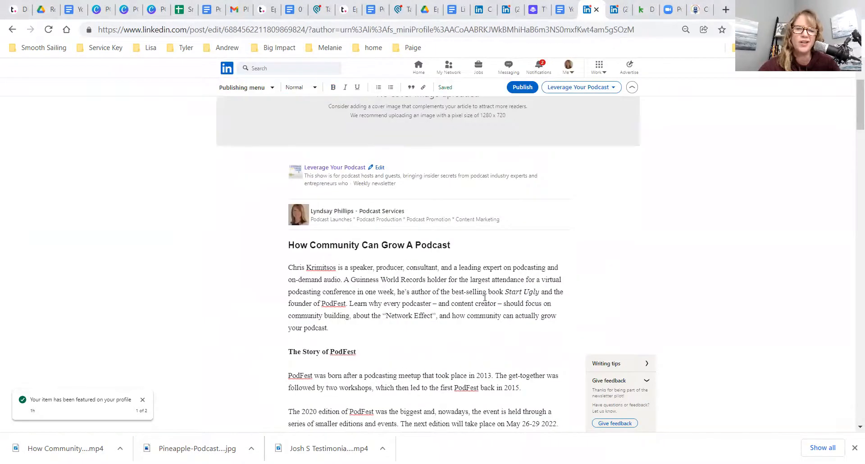
pyautogui.scroll(-15, 455, 303)
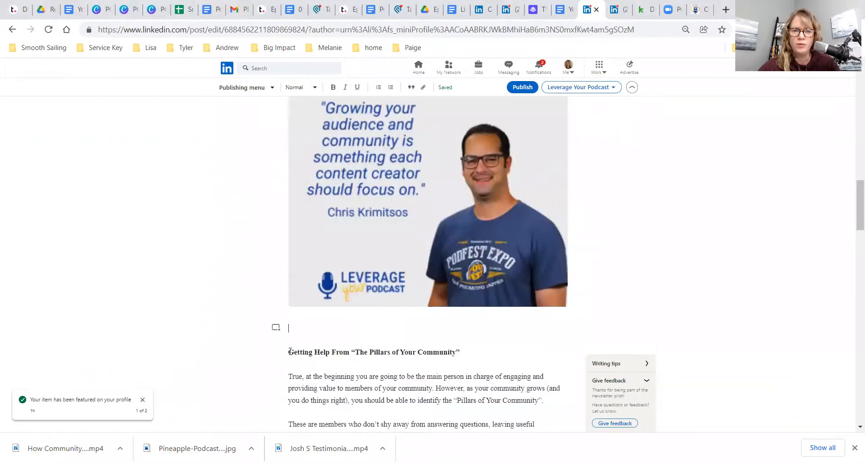
# Remove the empty line below the quote image and copy the embedded video's URL from the original blog post
pyautogui.press('BackSpace')
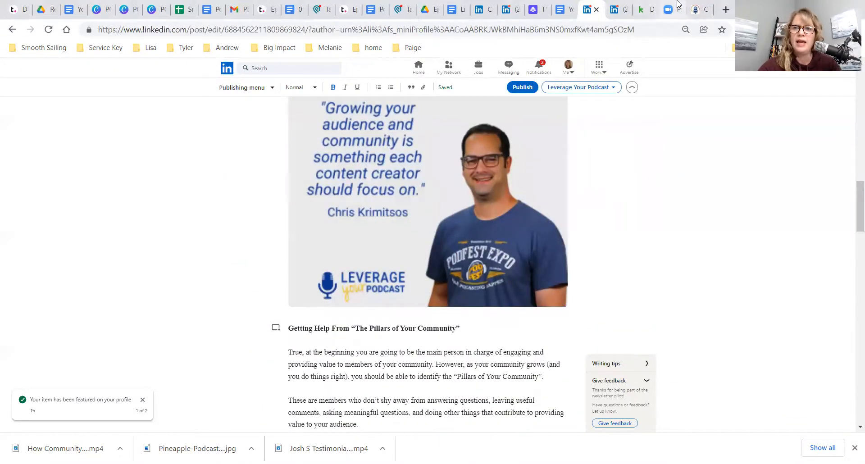
pyautogui.click(701, 8)
pyautogui.scroll(-20, 473, 199)
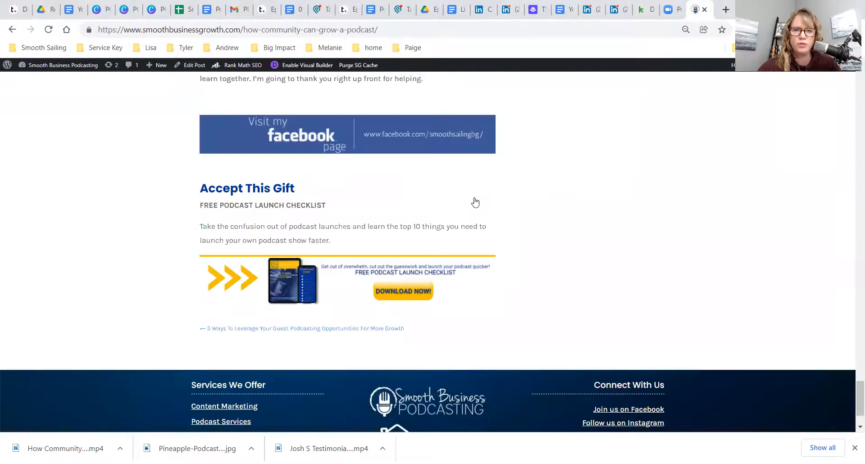
pyautogui.scroll(20, 474, 201)
pyautogui.rightClick(412, 241)
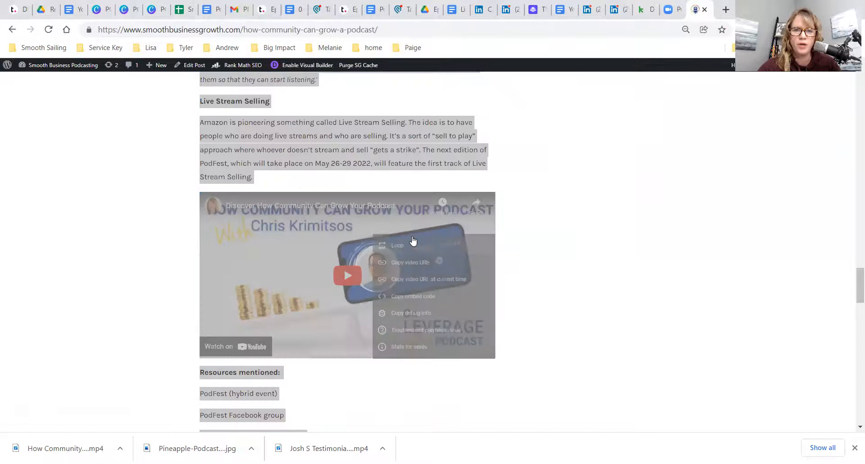
pyautogui.click(418, 262)
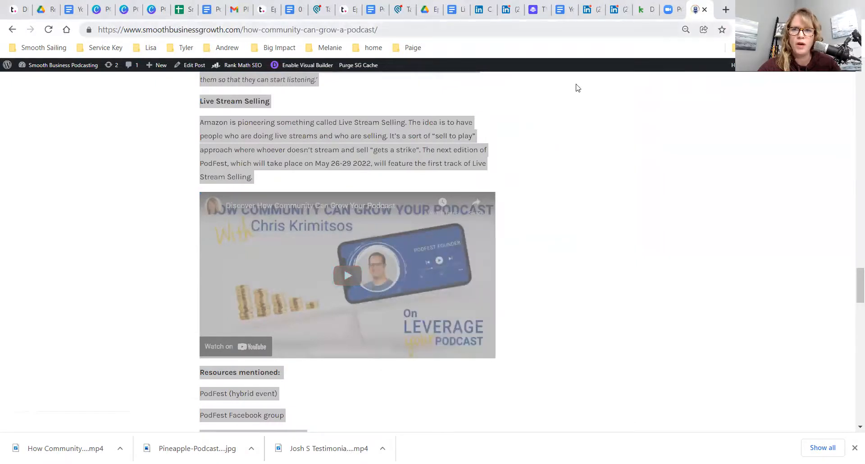
# Embed the copied YouTube video in the LinkedIn article on a new line below the introductory paragraph
pyautogui.click(589, 13)
pyautogui.scroll(15, 477, 318)
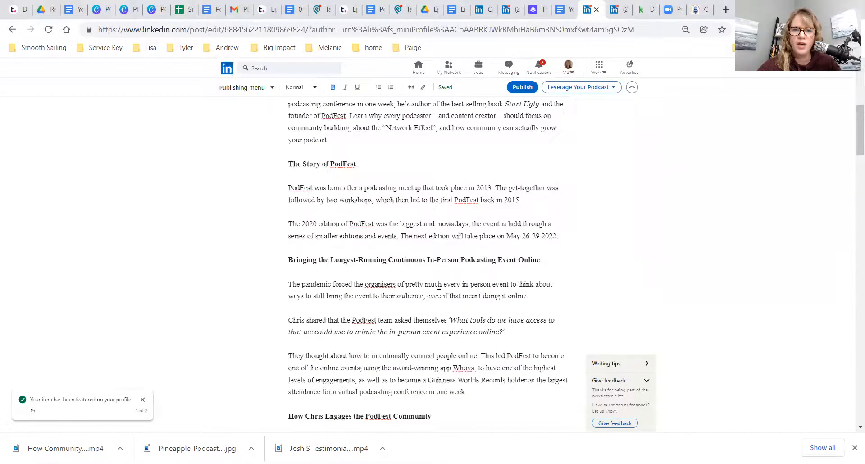
pyautogui.scroll(-4, 438, 294)
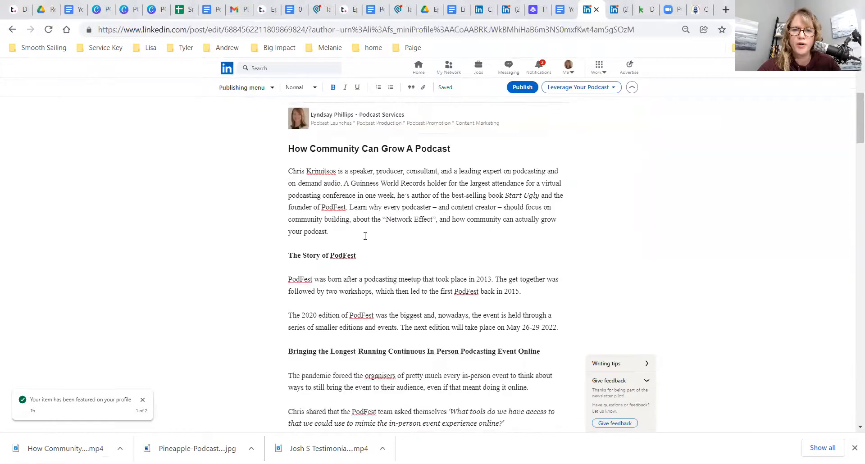
pyautogui.click(365, 237)
pyautogui.press('Return')
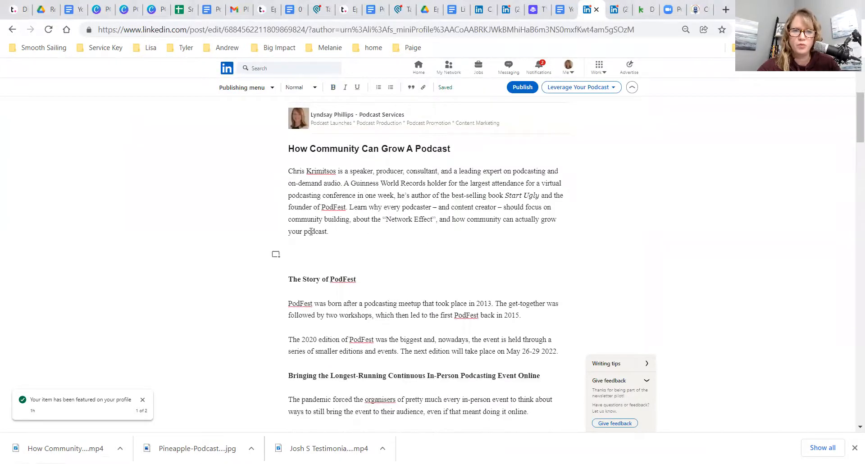
pyautogui.click(276, 254)
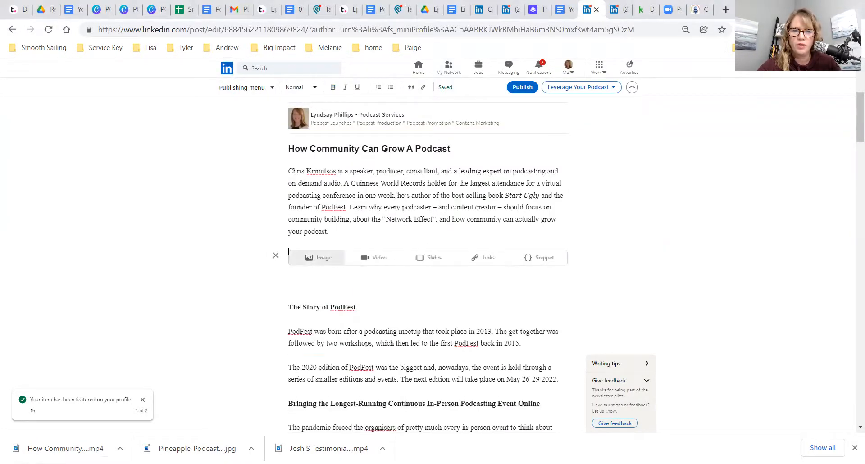
pyautogui.click(378, 258)
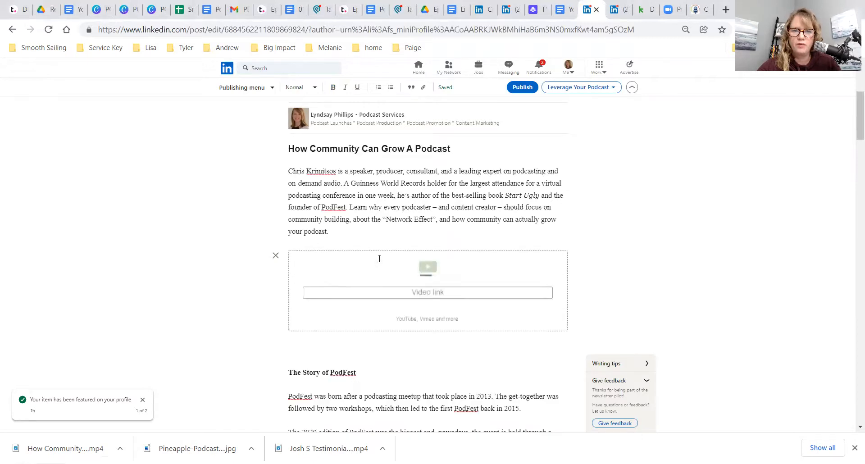
pyautogui.hotkey('ctrl', 'v')
pyautogui.press('Return')
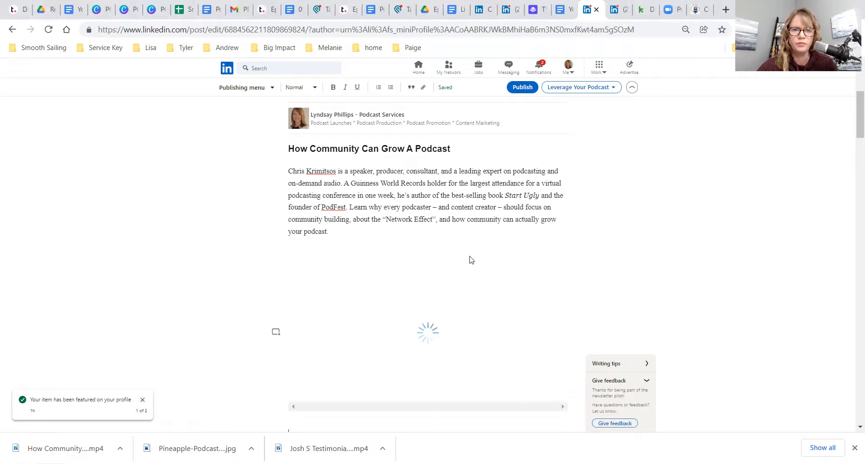
# Delete the empty line between the embedded video and the "The Story of PodFest" heading
pyautogui.scroll(-2, 472, 243)
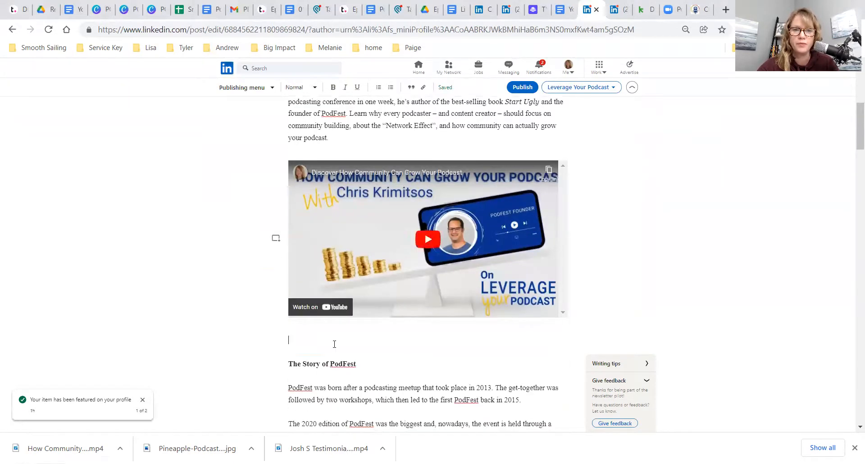
pyautogui.click(291, 363)
pyautogui.press('BackSpace')
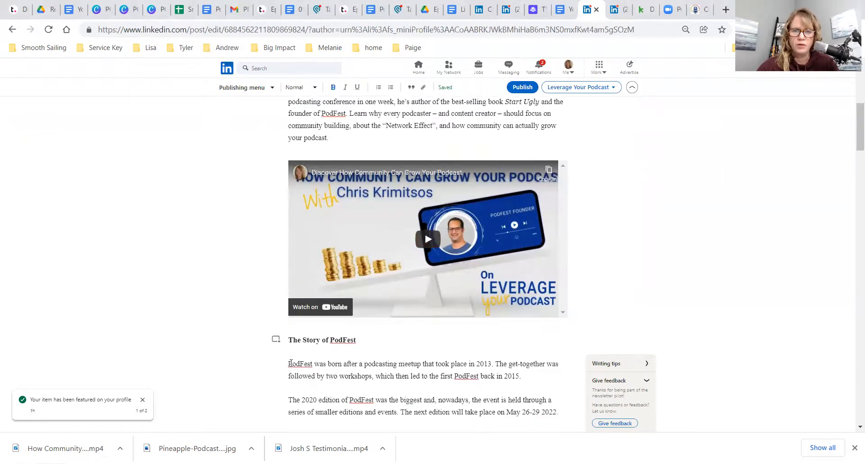
# Insert the "5 Easy Ways to Promote Your Podcast in Under 40 Minutes" banner from the computer below the Facebook link at the article's end
pyautogui.scroll(-20, 415, 303)
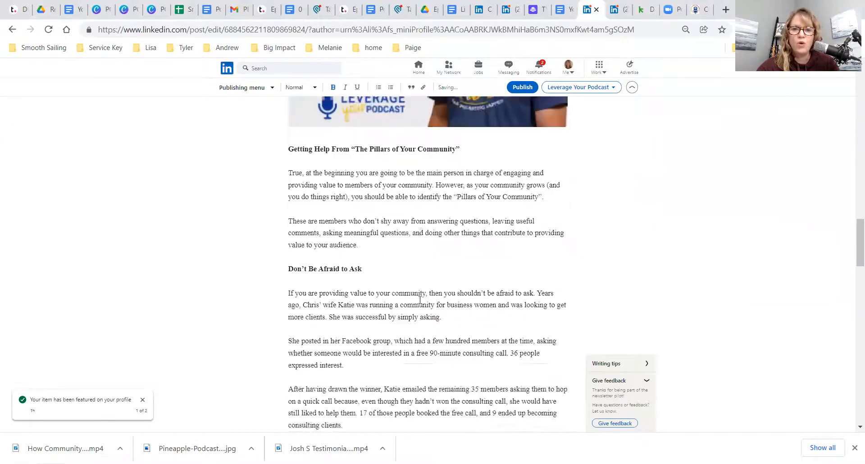
pyautogui.scroll(-12, 419, 300)
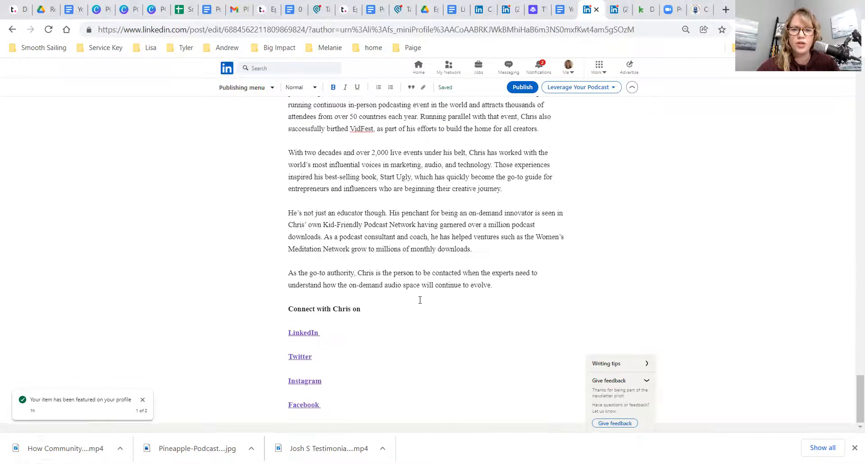
pyautogui.press('Return')
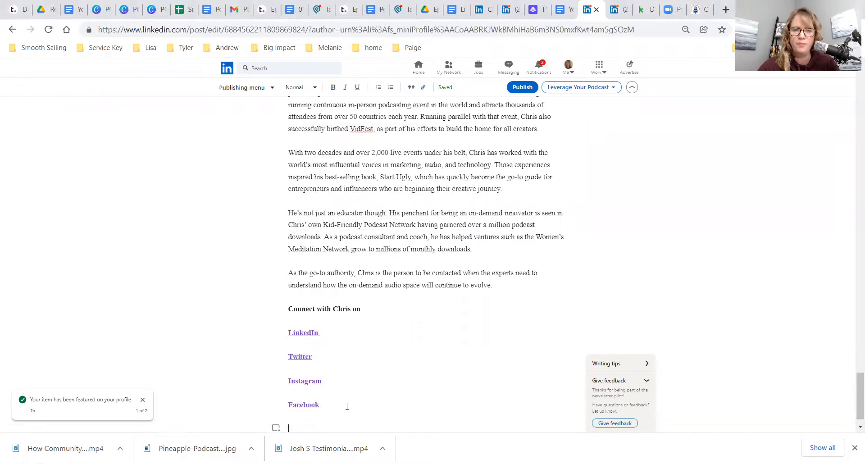
pyautogui.scroll(-1, 346, 406)
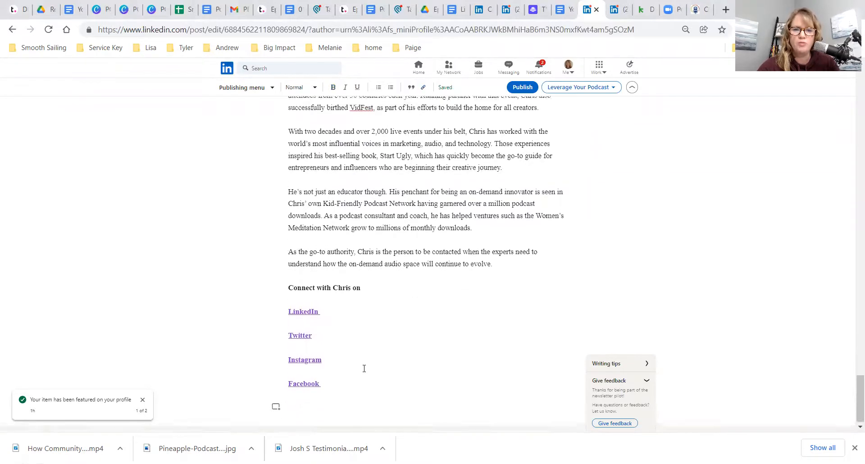
pyautogui.click(275, 408)
pyautogui.click(317, 409)
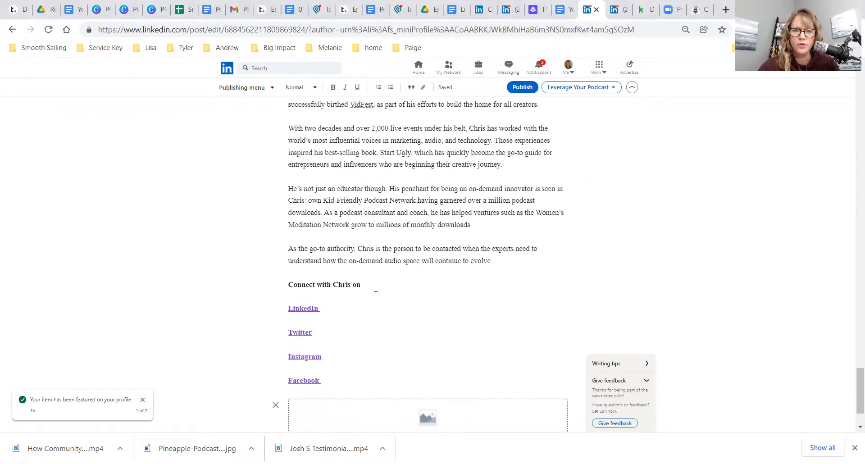
pyautogui.scroll(-3, 438, 328)
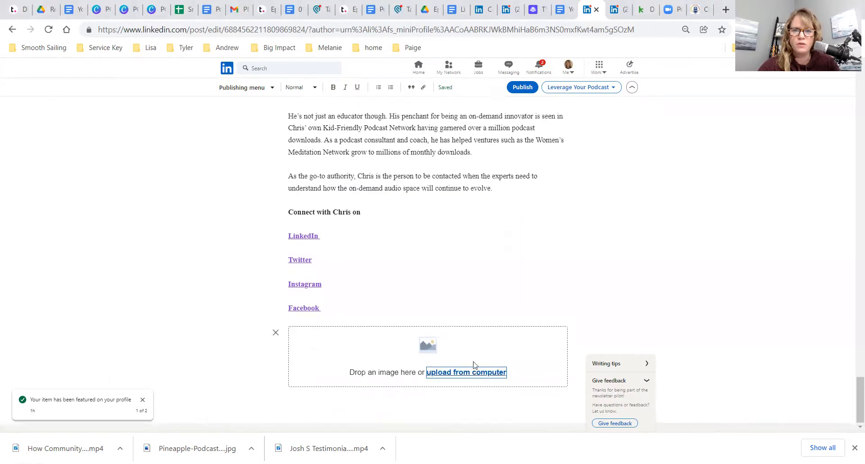
pyautogui.click(445, 175)
pyautogui.click(517, 309)
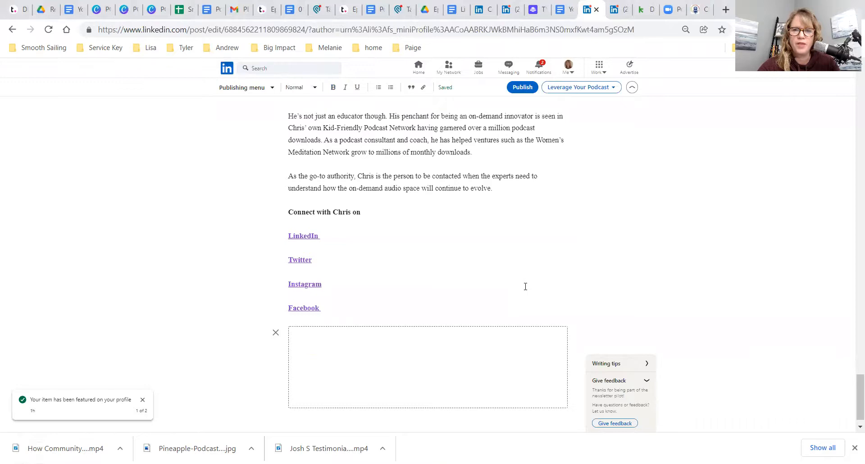
pyautogui.scroll(-2, 526, 285)
pyautogui.scroll(-10, 525, 285)
pyautogui.scroll(-15, 525, 285)
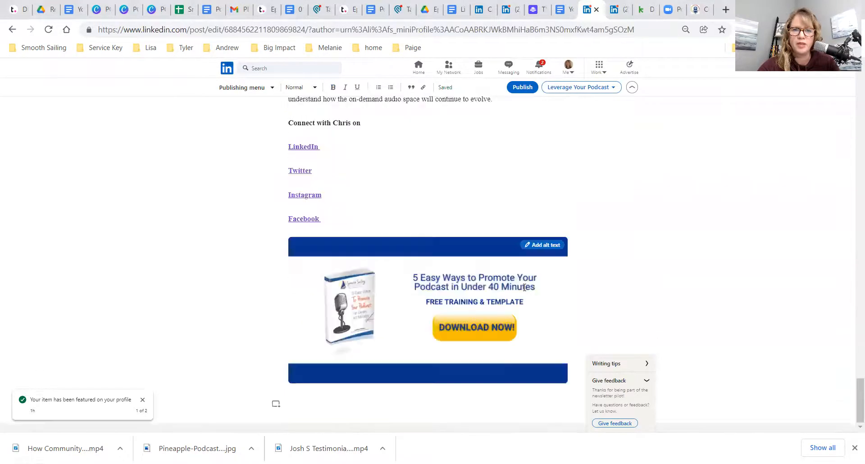
pyautogui.click(562, 10)
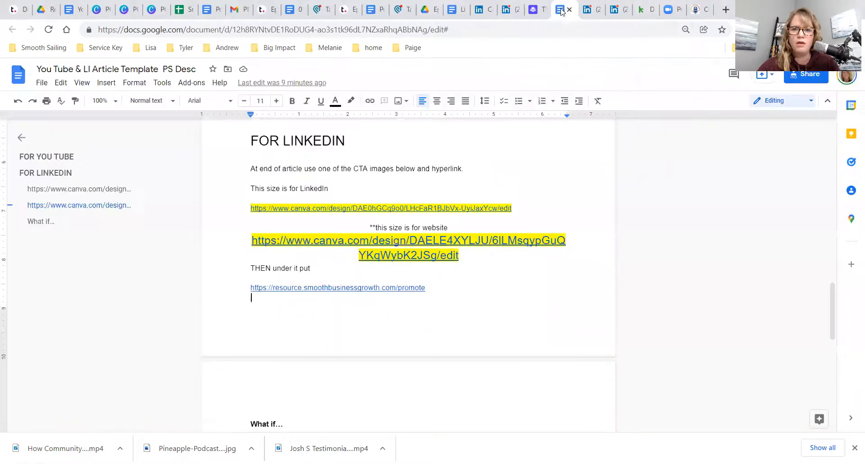
pyautogui.scroll(-2, 408, 244)
pyautogui.moveTo(426, 194); pyautogui.dragTo(249, 194)
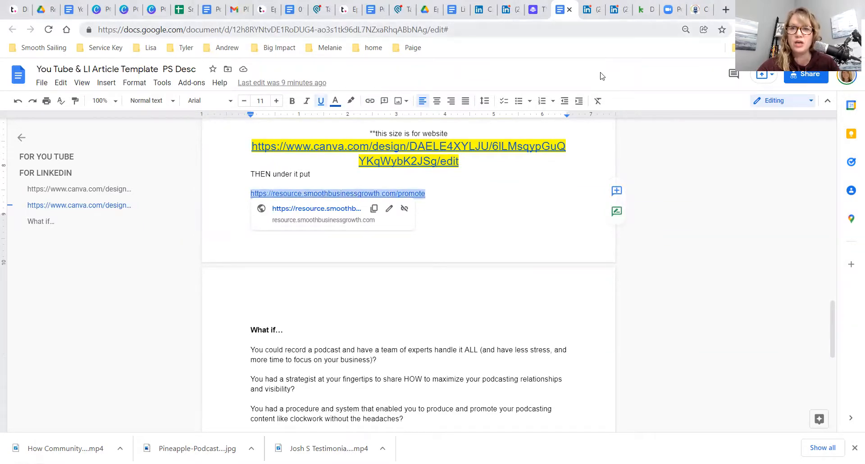
pyautogui.click(592, 13)
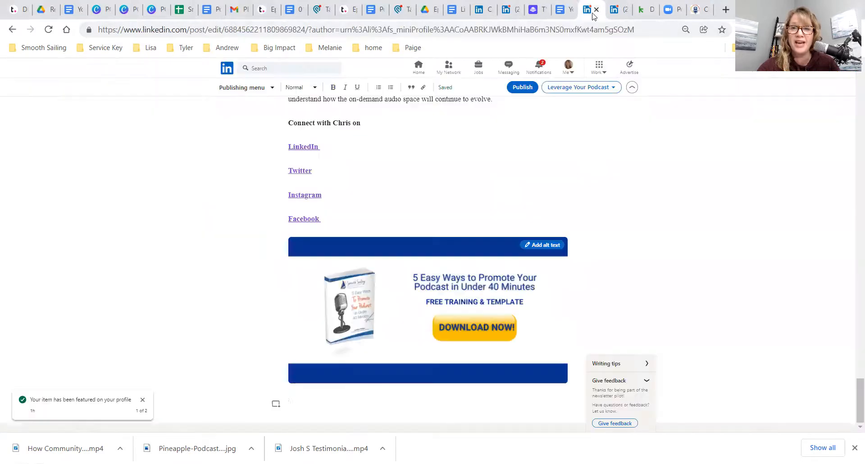
pyautogui.click(536, 261)
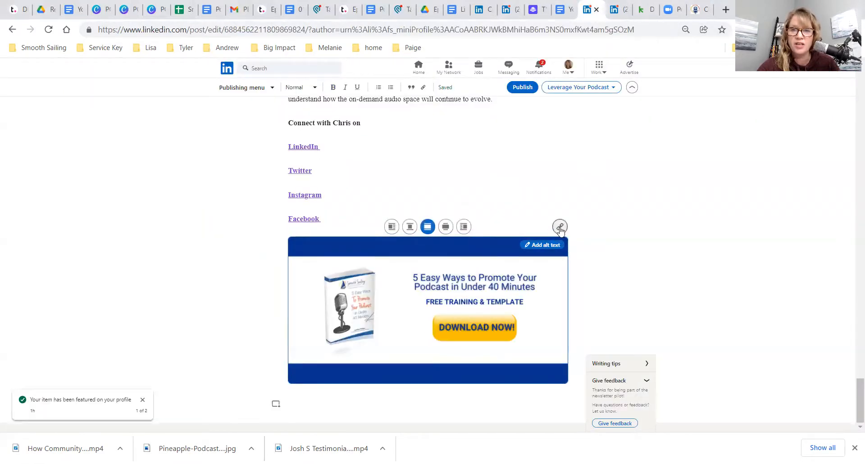
pyautogui.click(560, 227)
pyautogui.hotkey('ctrl', 'v')
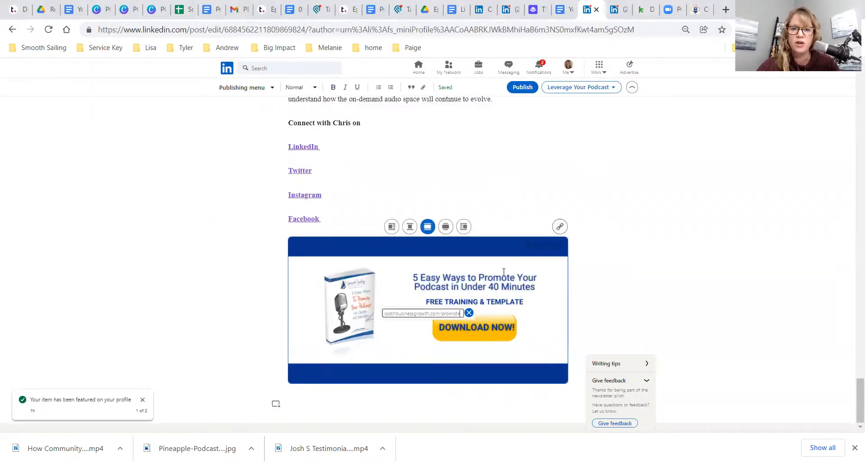
pyautogui.press('Return')
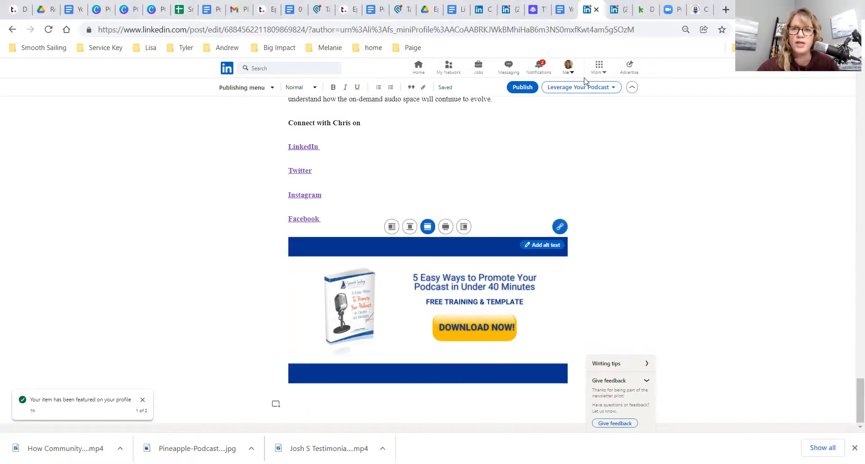
# Copy the template's text from "What if…" through the "Head to" website line and paste it below the banner in the LinkedIn article
pyautogui.click(563, 9)
pyautogui.moveTo(250, 236); pyautogui.dragTo(358, 386)
pyautogui.moveTo(414, 337); pyautogui.dragTo(459, 329)
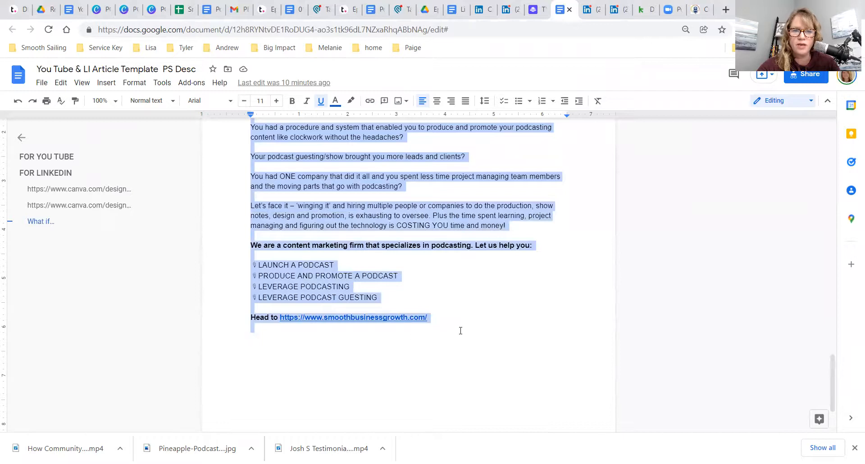
pyautogui.click(590, 10)
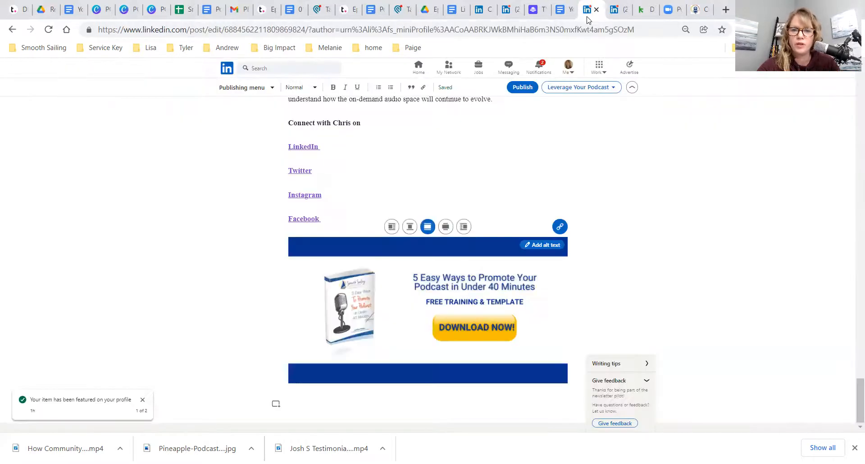
pyautogui.click(306, 400)
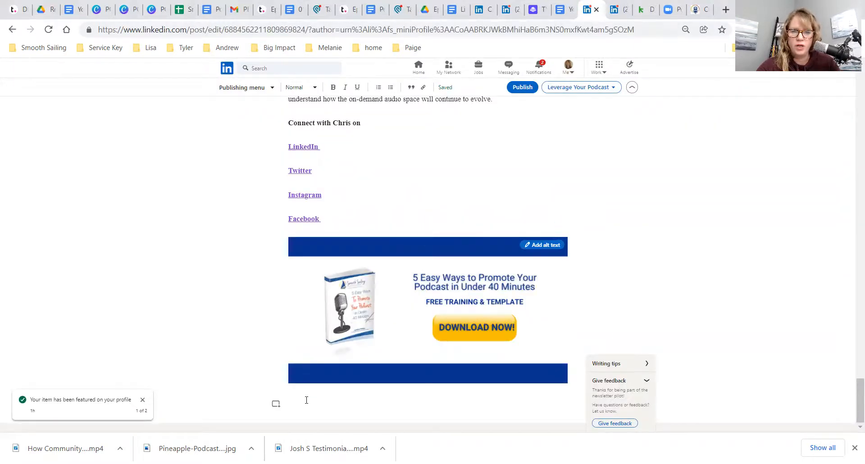
pyautogui.hotkey('ctrl', 'v')
pyautogui.scroll(-12, 386, 348)
pyautogui.scroll(-20, 385, 348)
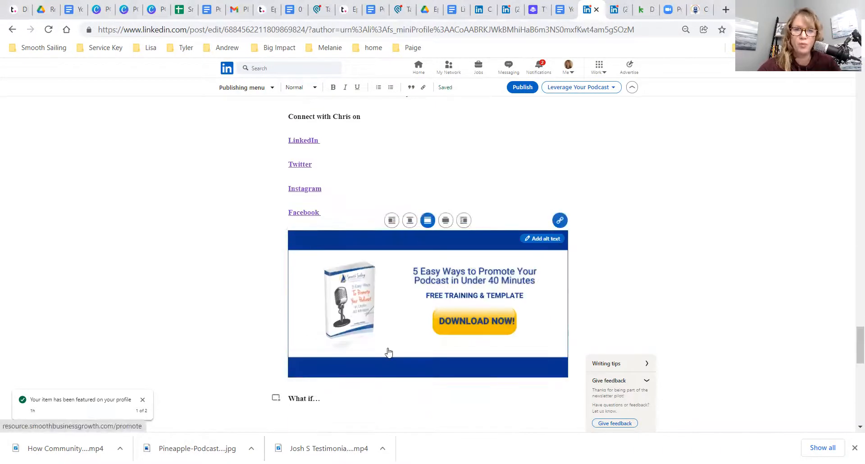
# Delete the empty lines between the "What if…" heading and the question paragraphs below it, through "You had ONE company"
pyautogui.scroll(-6, 387, 353)
pyautogui.scroll(2, 316, 270)
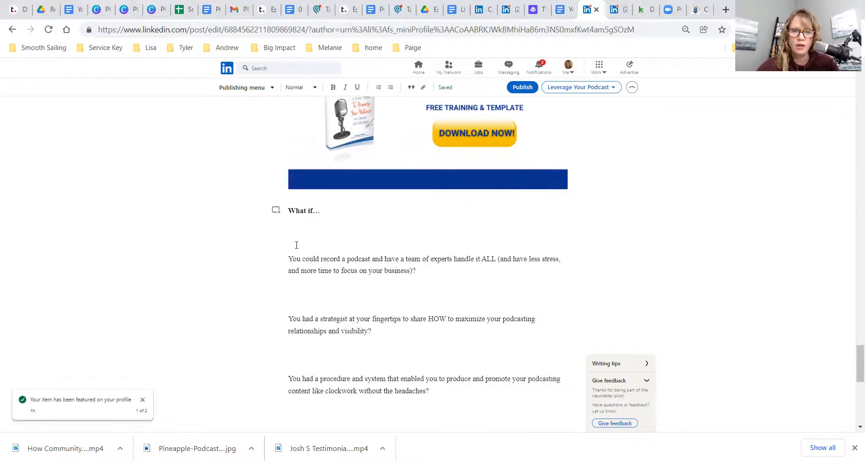
pyautogui.click(289, 258)
pyautogui.press('BackSpace')
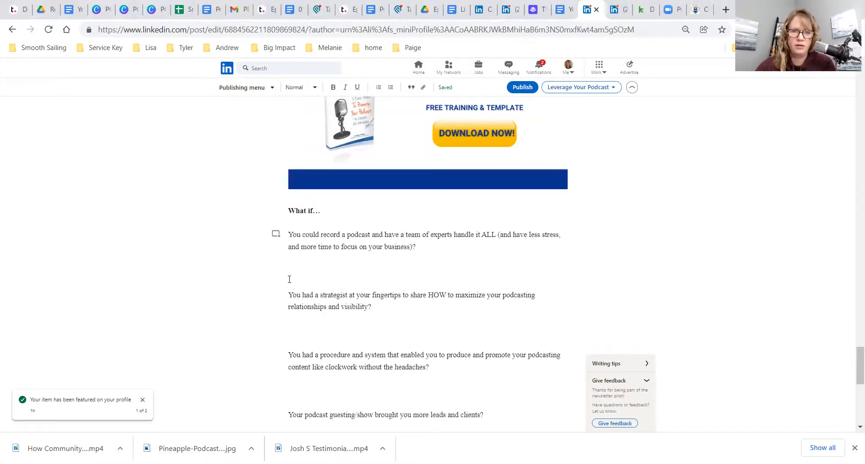
pyautogui.press('BackSpace')
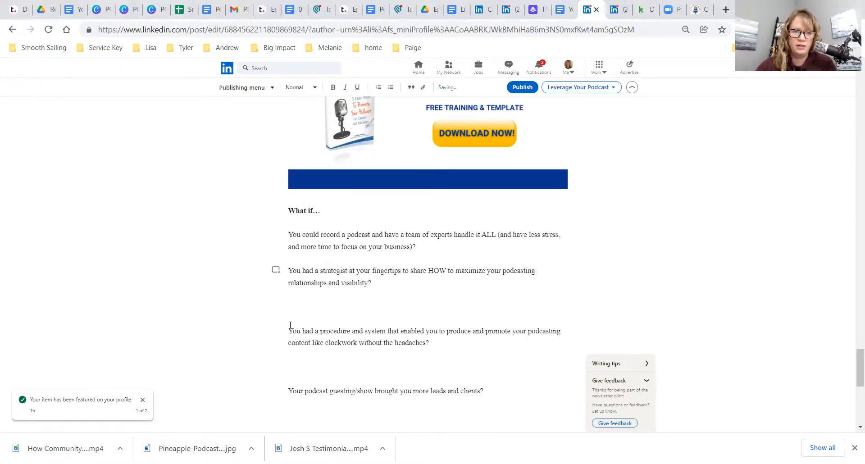
pyautogui.click(290, 330)
pyautogui.press('BackSpace')
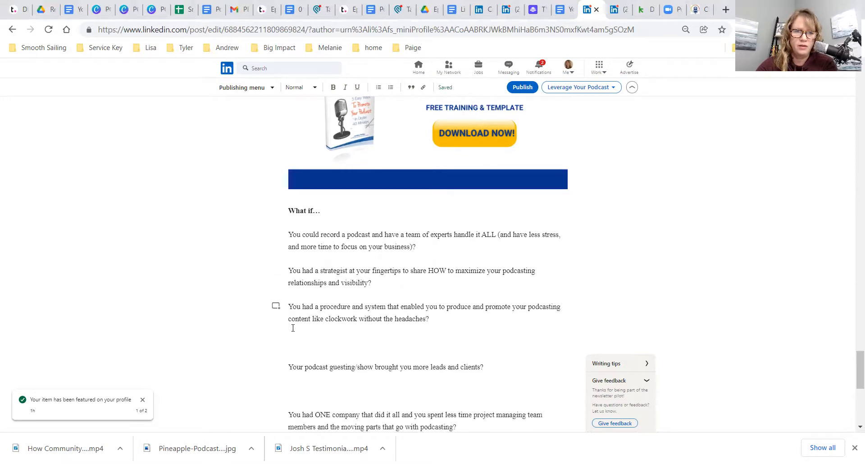
pyautogui.click(288, 366)
pyautogui.press('BackSpace')
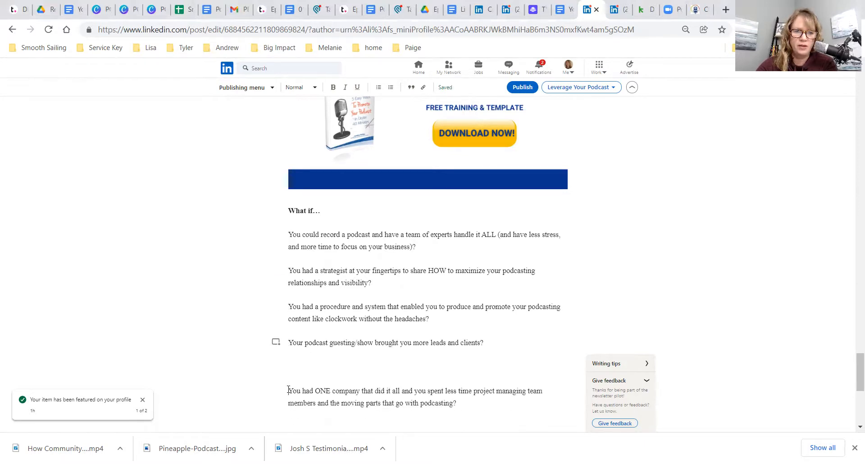
pyautogui.click(288, 389)
pyautogui.press('BackSpace')
# Delete the empty lines above "Let's face it", around "We are a content marketing firm", and above the "Head to" website line
pyautogui.scroll(-2, 300, 376)
pyautogui.click(299, 310)
pyautogui.press('BackSpace')
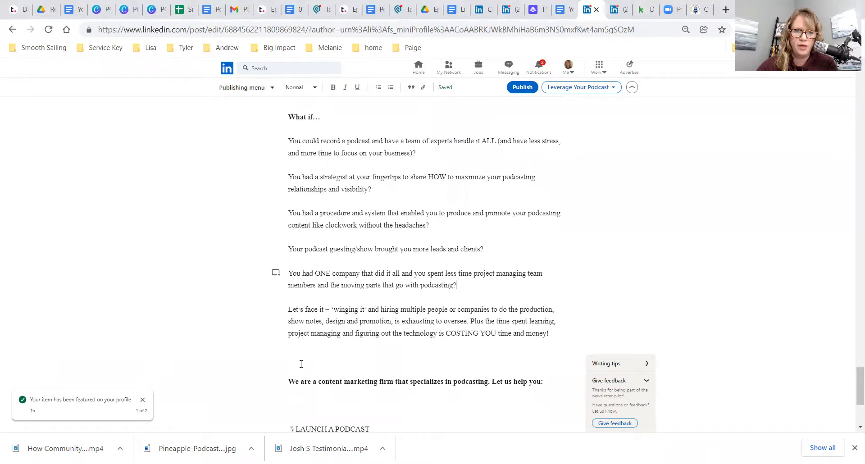
pyautogui.click(303, 362)
pyautogui.press('BackSpace')
pyautogui.press('BackSpace')
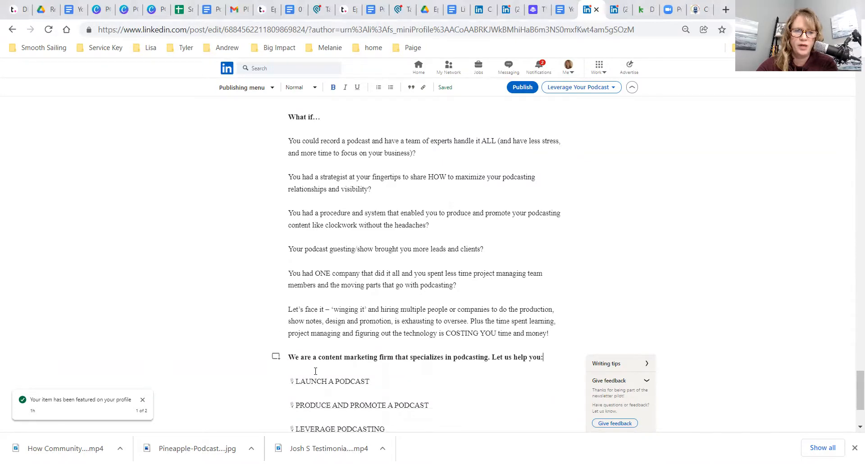
pyautogui.scroll(-3, 323, 364)
pyautogui.click(313, 359)
pyautogui.press('BackSpace')
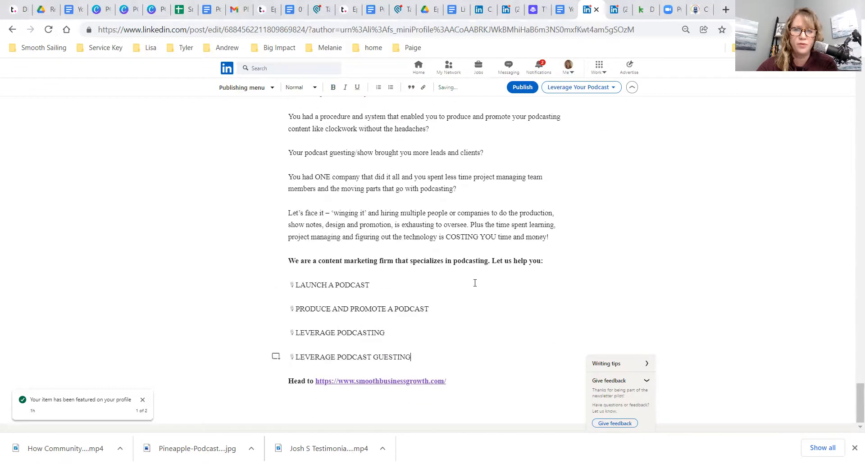
pyautogui.scroll(15, 477, 277)
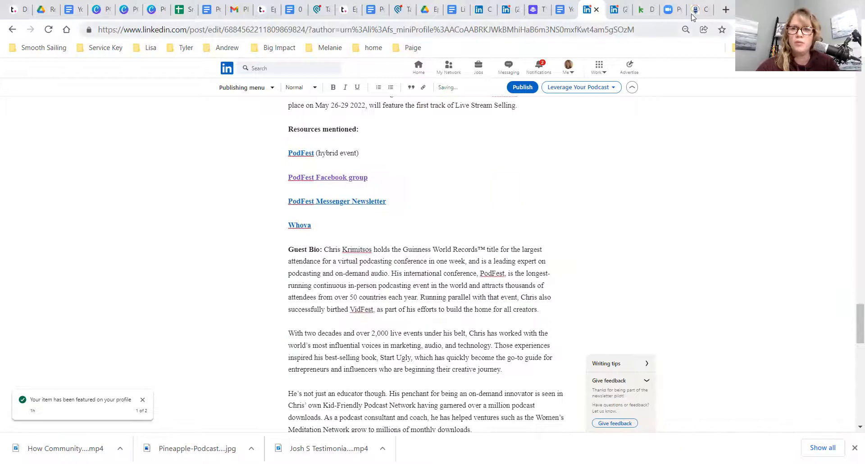
pyautogui.click(694, 10)
pyautogui.hotkey('ctrl', 'l')
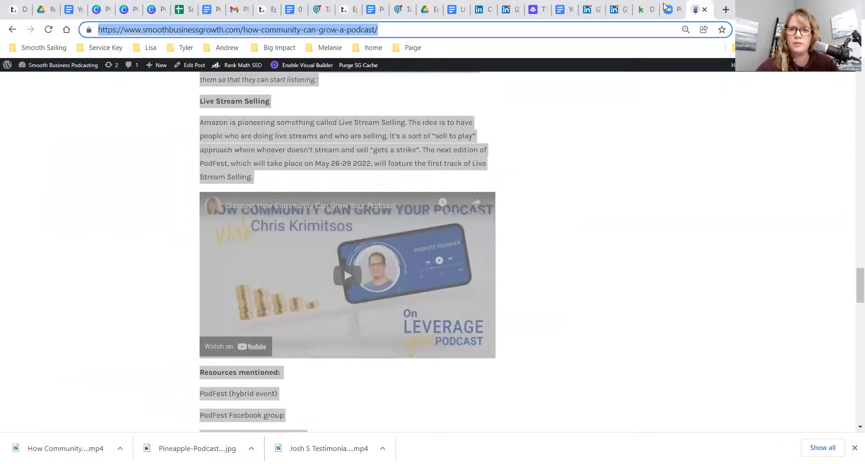
# Add the line "OR WATCH / LISTEN ON MY SHOW PAGE" between the embedded video and "The Story of PodFest" in the LinkedIn article
pyautogui.click(587, 9)
pyautogui.scroll(15, 459, 247)
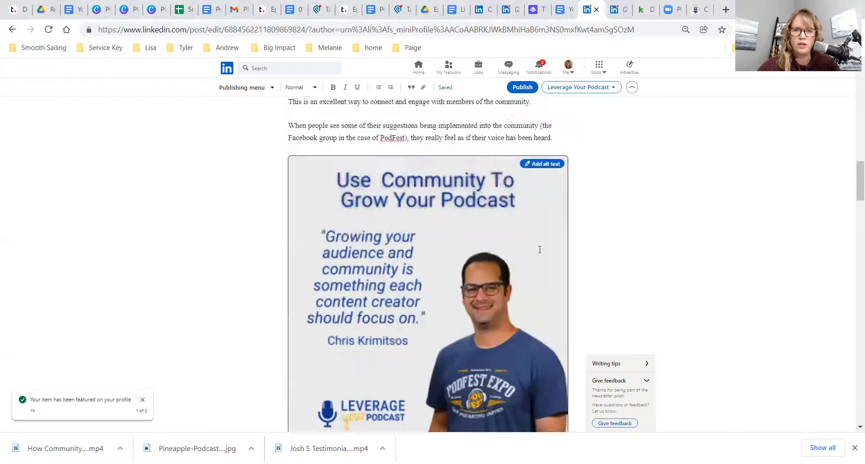
pyautogui.scroll(10, 540, 249)
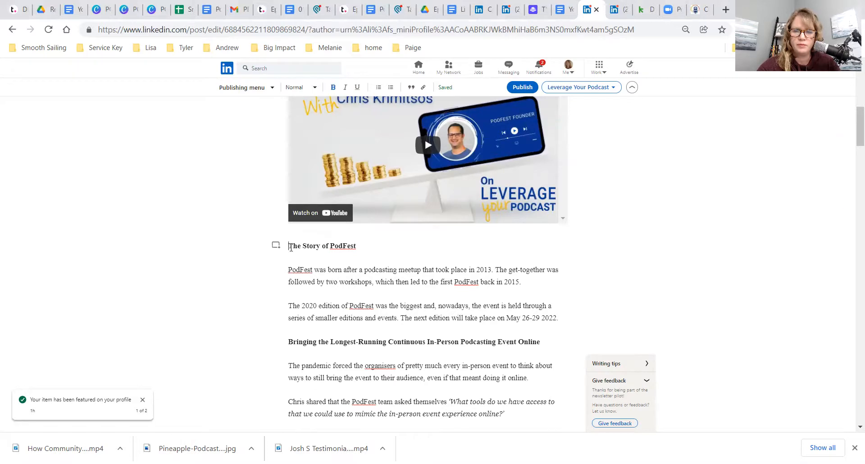
pyautogui.press('Return')
pyautogui.write('QR')
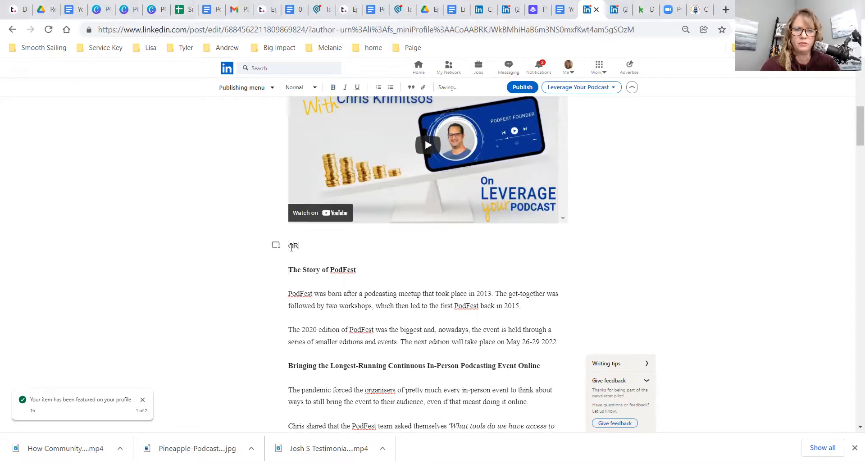
pyautogui.write(' WATCH / LISTEN ON H')
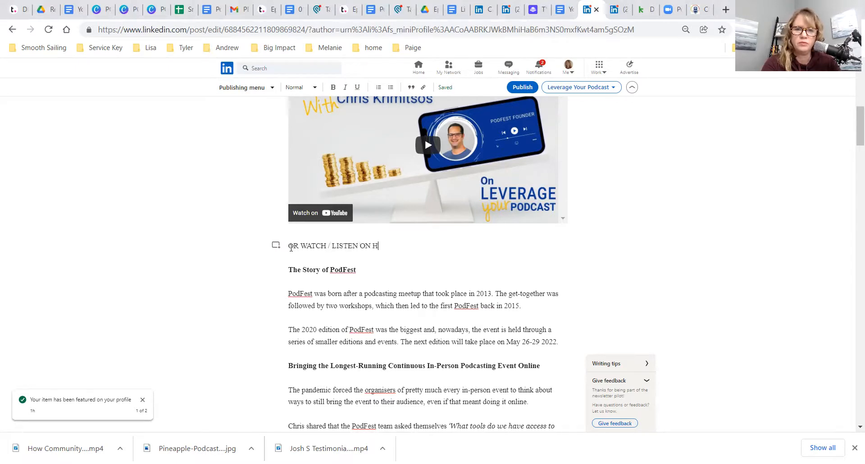
pyautogui.press('BackSpace')
pyautogui.write('MY SH')
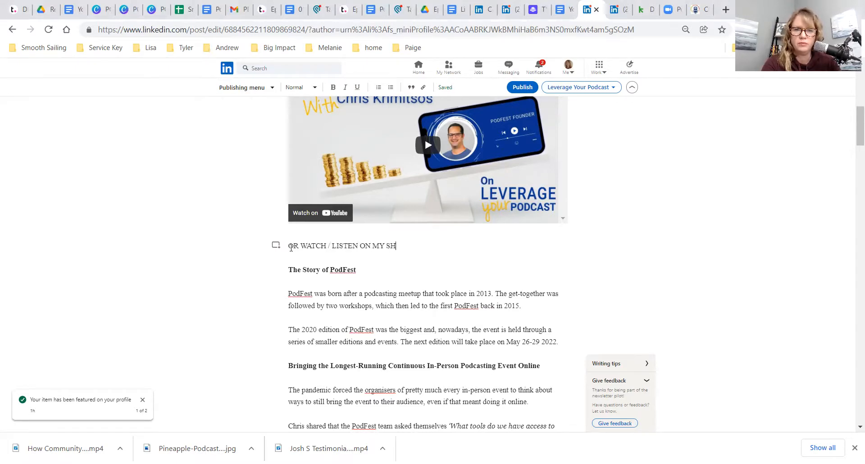
pyautogui.write('OW PAGE')
# Make the "OR WATCH / LISTEN ON MY SHOW PAGE" line bold and format it as Heading 1
pyautogui.moveTo(287, 246); pyautogui.dragTo(437, 247)
pyautogui.hotkey('ctrl', 'b')
pyautogui.click(307, 92)
pyautogui.click(307, 120)
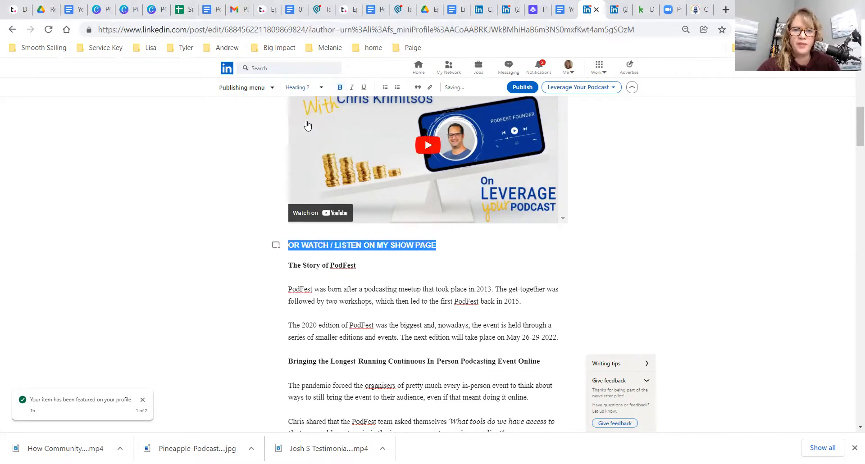
pyautogui.click(310, 87)
pyautogui.click(313, 105)
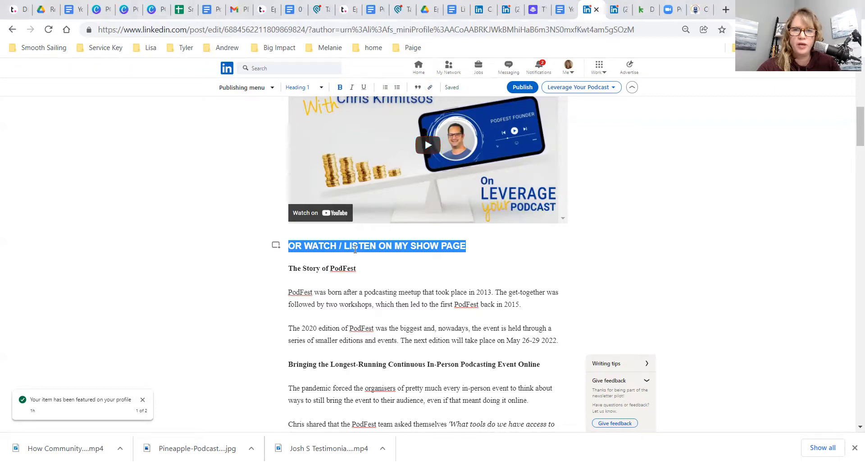
# Hyperlink the "OR WATCH / LISTEN ON MY SHOW PAGE" heading to the copied blog post address
pyautogui.scroll(2, 354, 249)
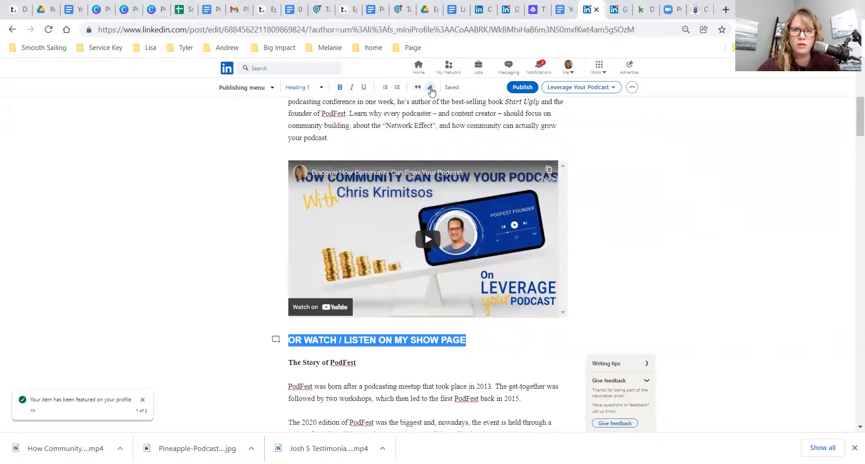
pyautogui.click(430, 88)
pyautogui.hotkey('ctrl', 'v')
pyautogui.click(494, 337)
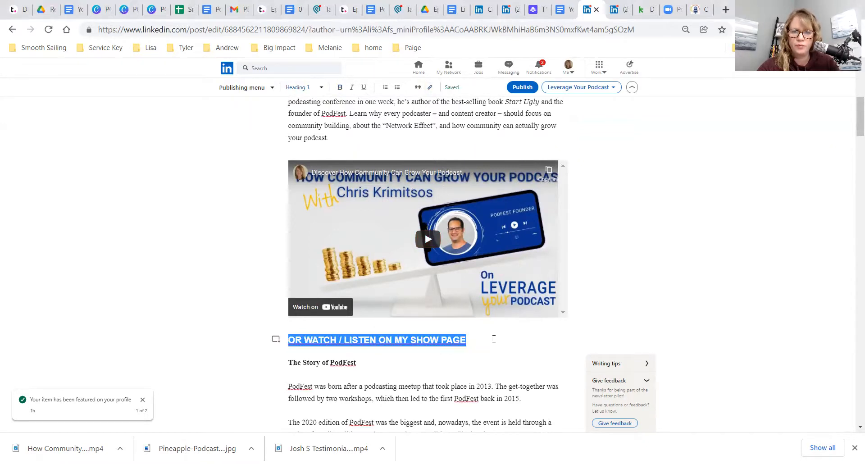
pyautogui.click(455, 363)
pyautogui.scroll(-2, 436, 346)
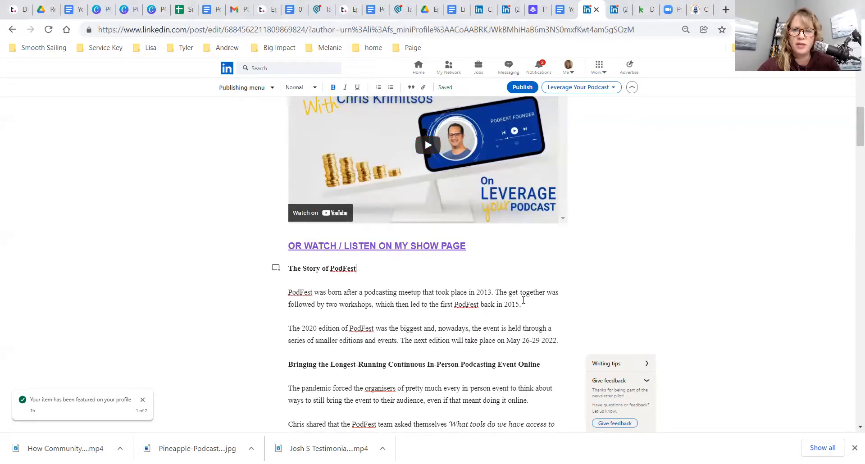
# Upload the "How Community Can Grow Your Podcast" graphic as the article's cover image
pyautogui.scroll(15, 504, 225)
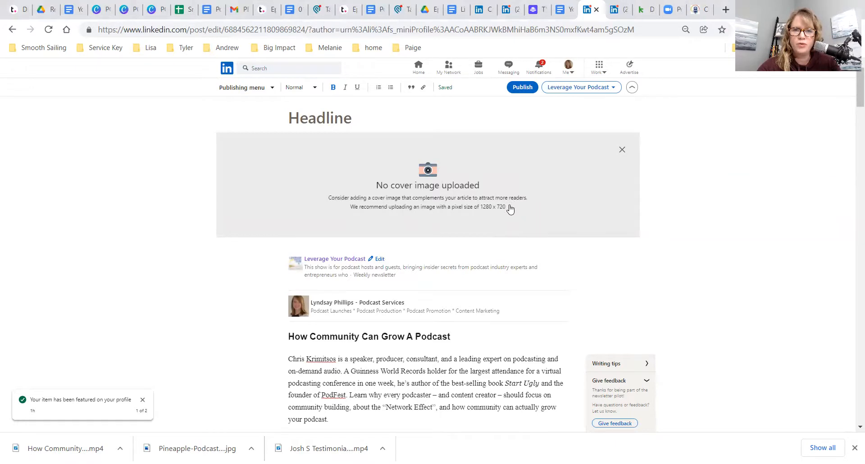
pyautogui.scroll(-12, 511, 203)
pyautogui.scroll(-20, 510, 217)
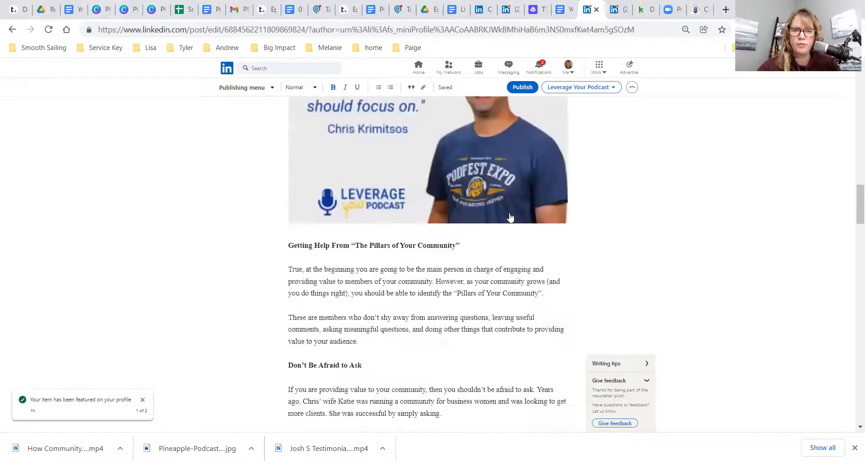
pyautogui.scroll(-10, 510, 217)
pyautogui.scroll(15, 509, 214)
pyautogui.scroll(20, 512, 205)
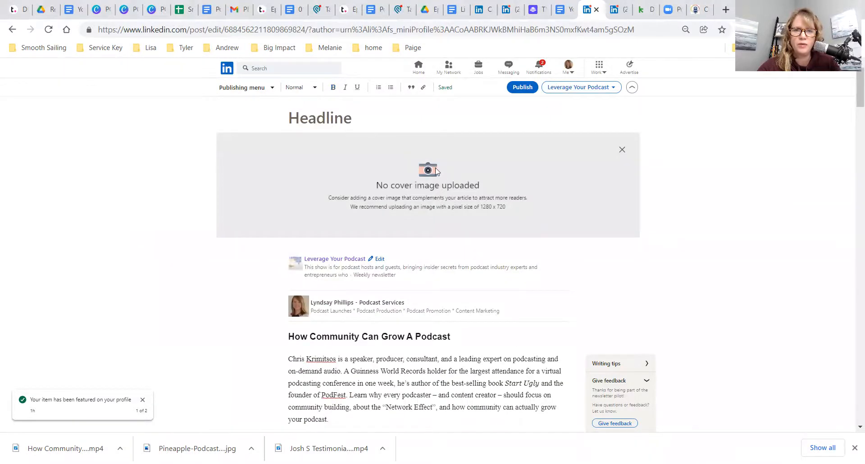
pyautogui.click(440, 173)
pyautogui.click(511, 309)
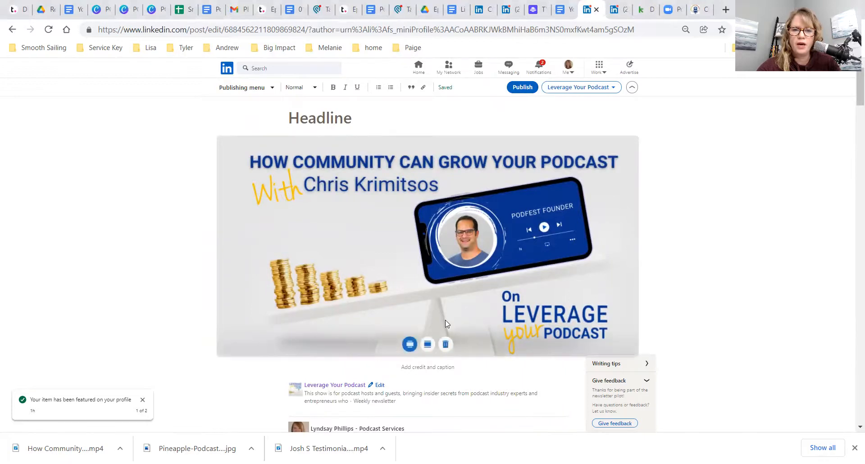
# Fill in the headline with the guest's full name, "On" and the copied subheading "How Community Can Grow A Podcast"
pyautogui.scroll(-2, 445, 320)
pyautogui.moveTo(454, 371); pyautogui.dragTo(288, 369)
pyautogui.hotkey('ctrl', 'c')
pyautogui.scroll(2, 352, 313)
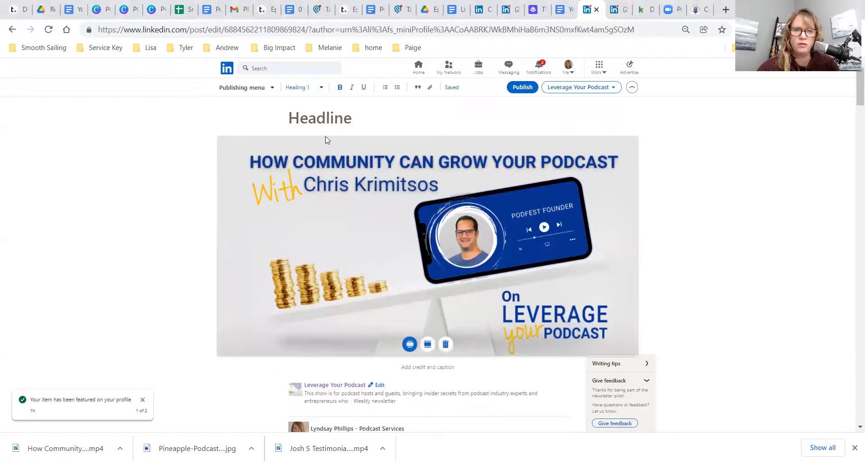
pyautogui.click(326, 119)
pyautogui.write('CHR')
pyautogui.press('BackSpace')
pyautogui.press('BackSpace')
pyautogui.press('BackSpace')
pyautogui.write('C')
pyautogui.press('BackSpace')
pyautogui.write('Chr')
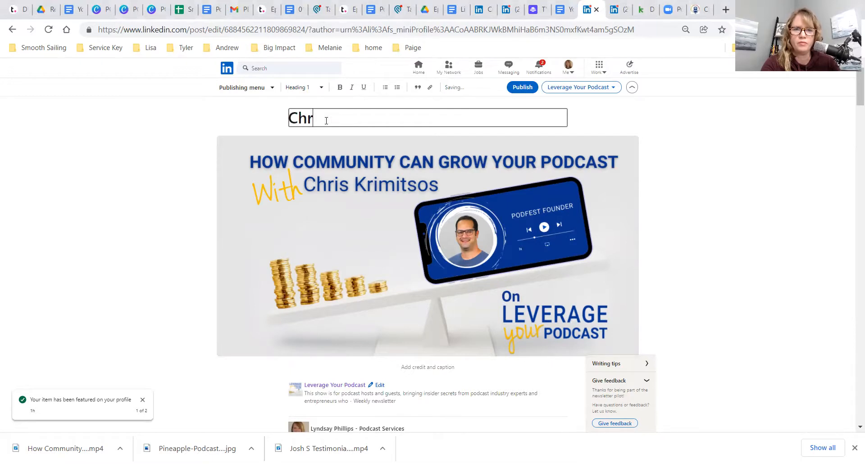
pyautogui.write('is Krimitsos On')
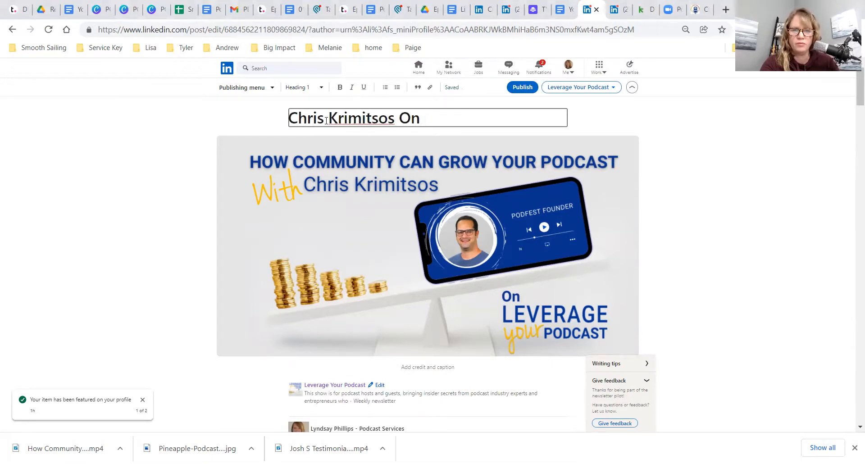
pyautogui.hotkey('ctrl', 'v')
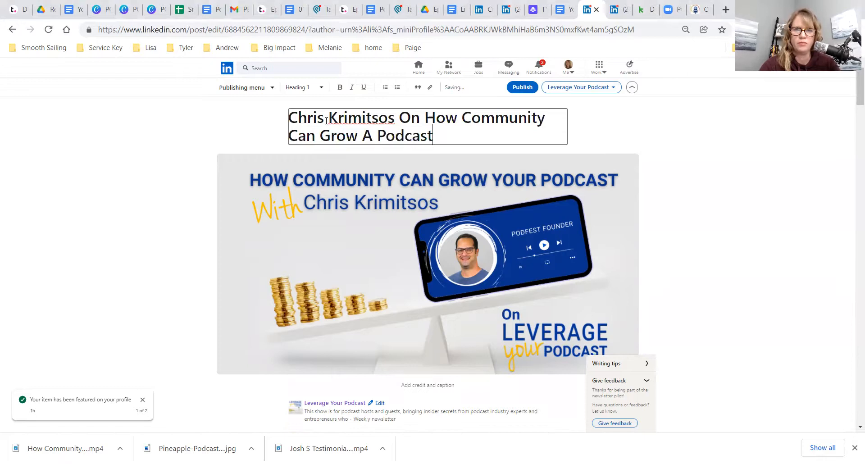
# Start publishing the article and check who can see the post, keeping the audience at Anyone + Subscribers
pyautogui.click(525, 89)
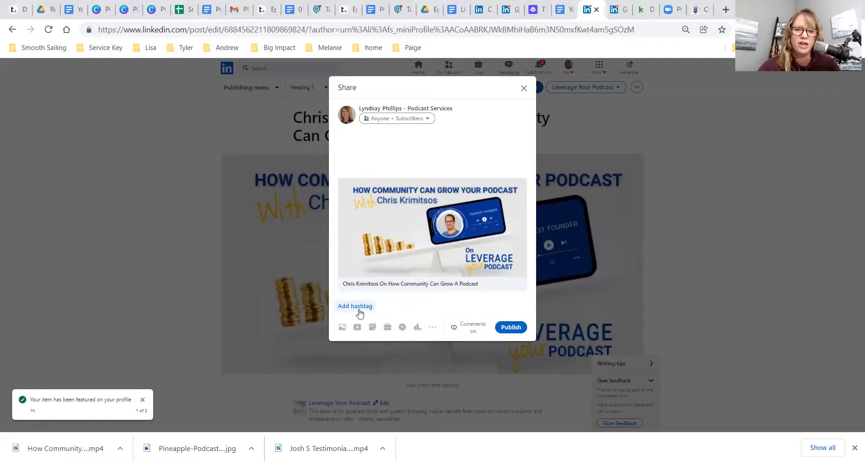
pyautogui.click(429, 118)
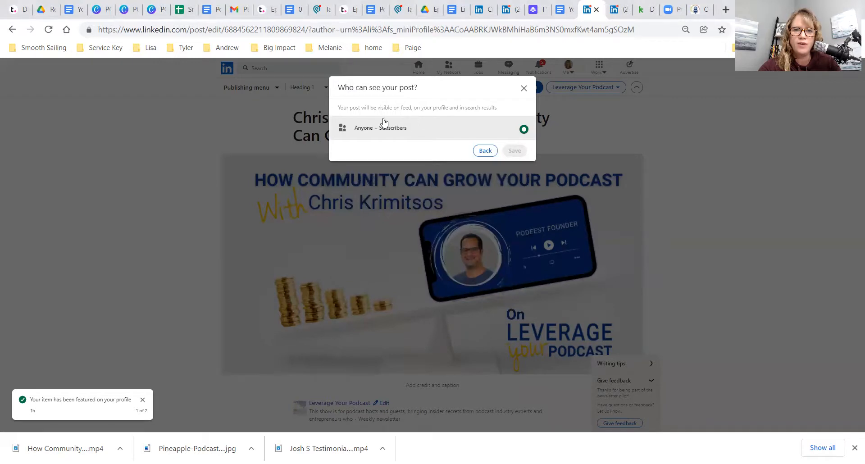
pyautogui.click(484, 151)
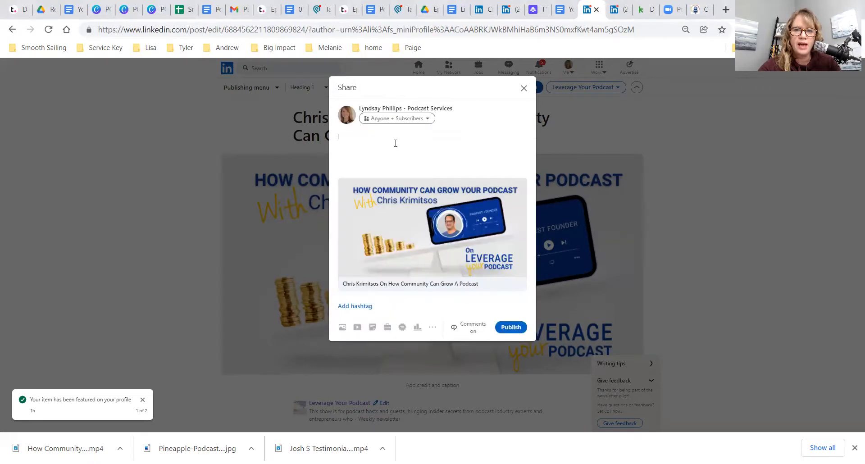